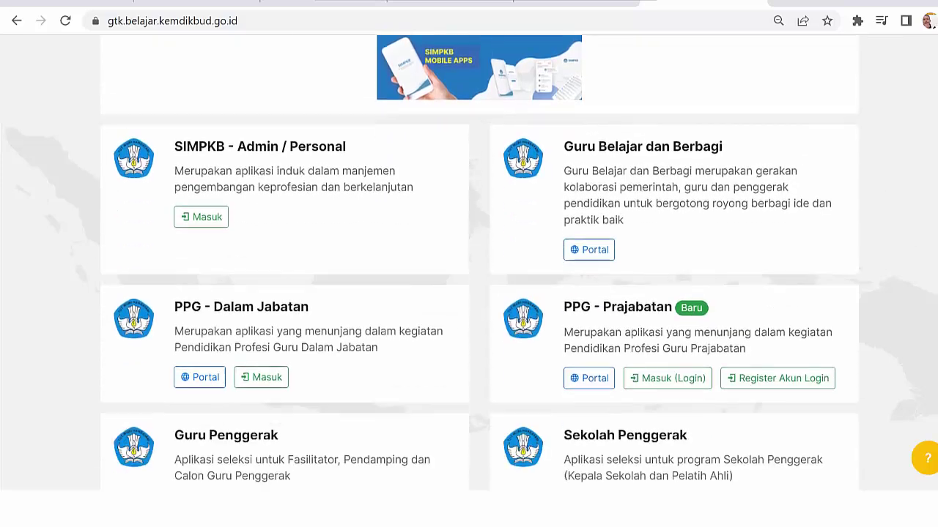
Step: Log in to the Guru Penggerak application with the saved SIMPKB account and dismiss the Akun Belajar.id notice
{"action": "left_click", "coordinate": [578, 242]}
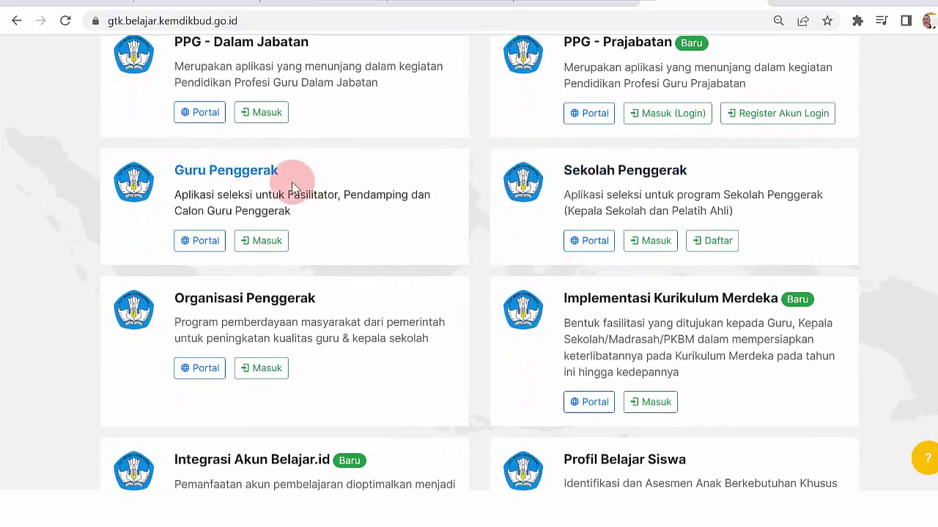
{"action": "left_click", "coordinate": [278, 246]}
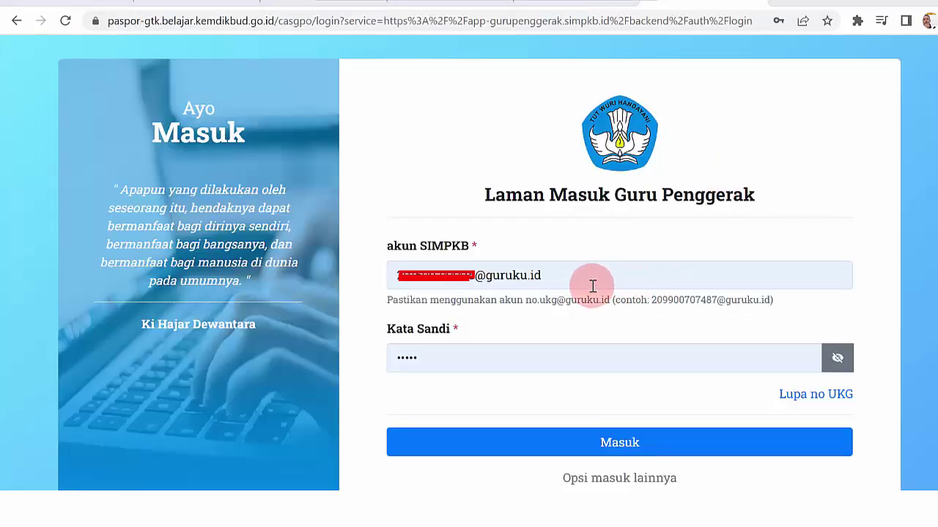
{"action": "left_click", "coordinate": [634, 443]}
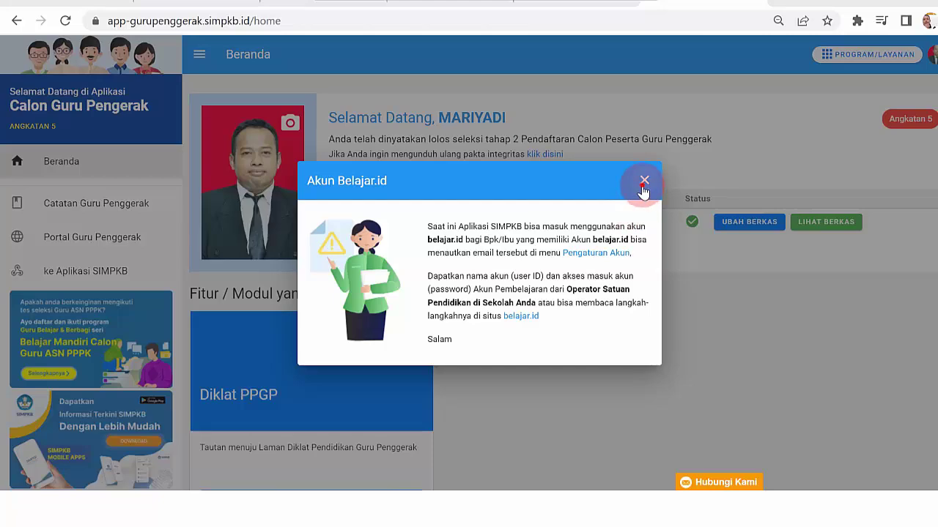
{"action": "left_click", "coordinate": [643, 185]}
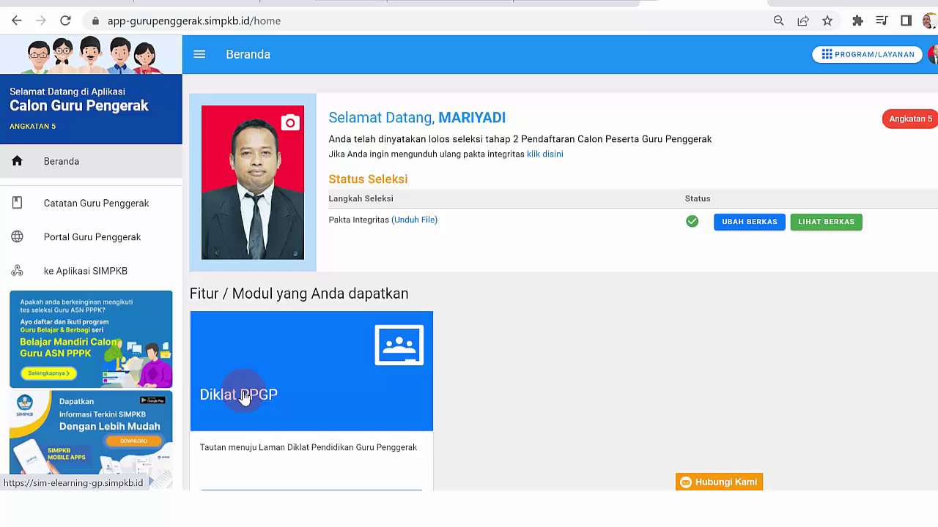
Step: Go to Diklat PPGP and open the module link of the Diklat Gelombang 5 Reguler class from Diklatku
{"action": "left_click", "coordinate": [292, 411]}
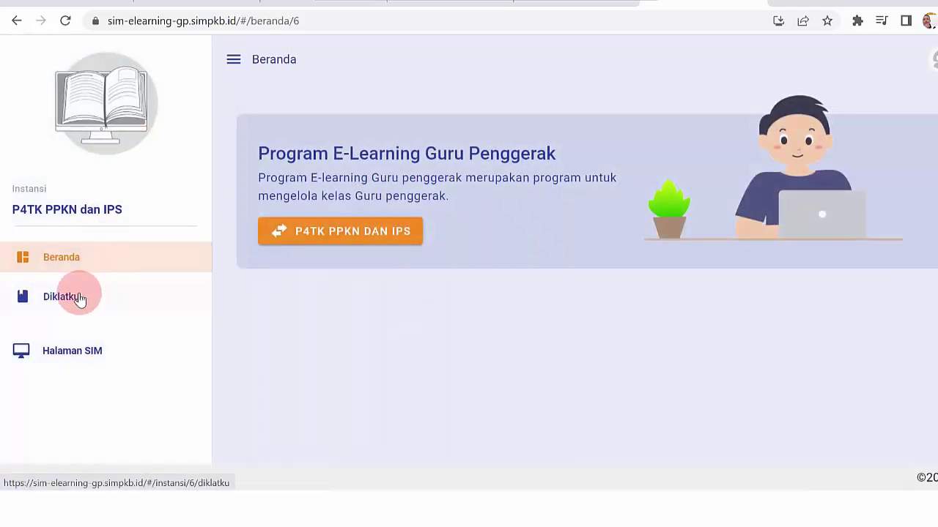
{"action": "left_click", "coordinate": [77, 298]}
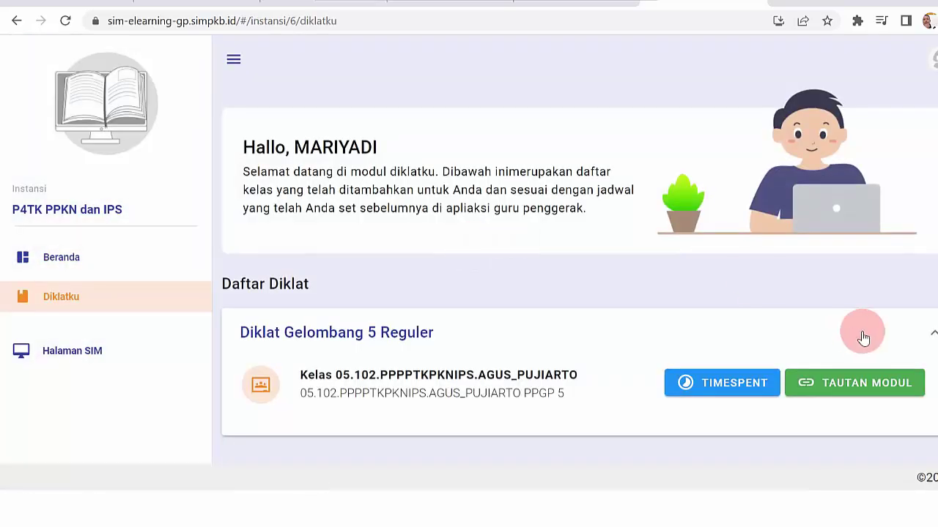
{"action": "left_click", "coordinate": [847, 383]}
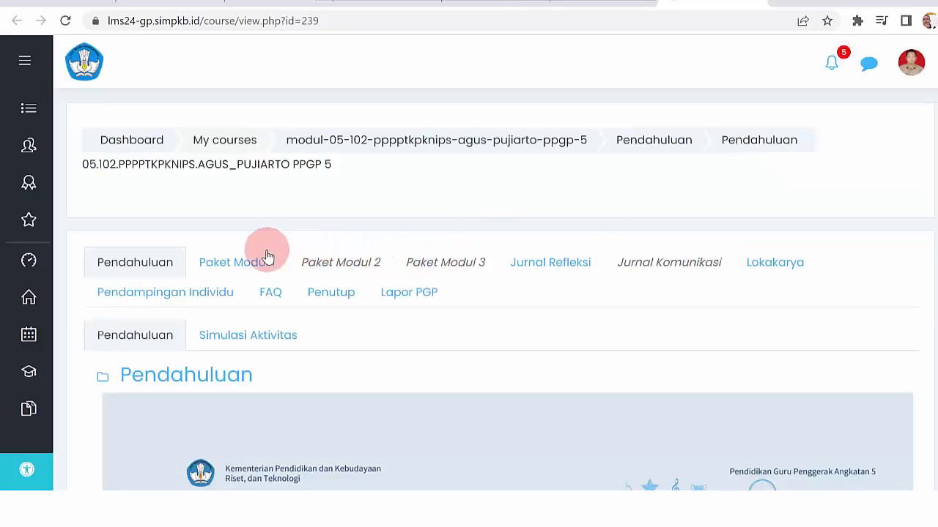
Step: Open Modul 1.1 in Paket Modul 1 and expand section 1.1.A. Refleksi Filosofis Pendidikan Nasional - Ki Hadjar Dewantara
{"action": "left_click", "coordinate": [245, 262]}
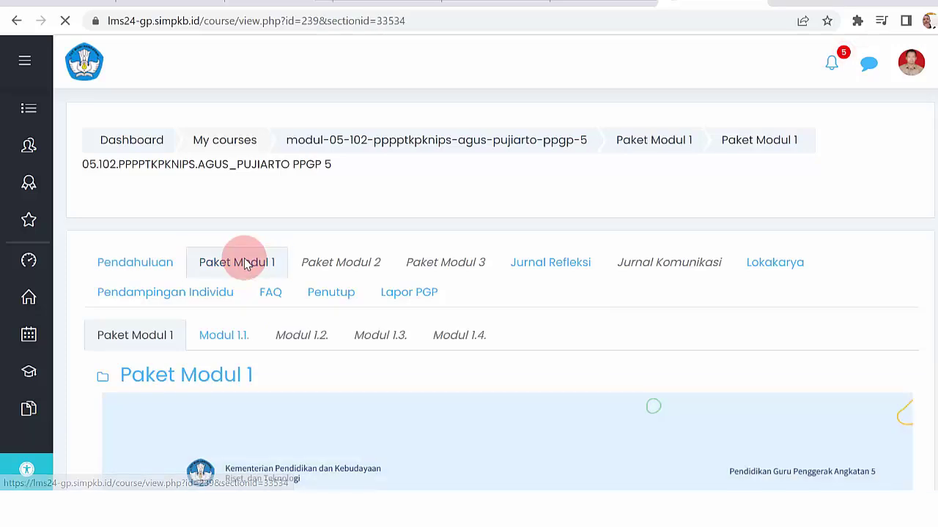
{"action": "left_click", "coordinate": [225, 338]}
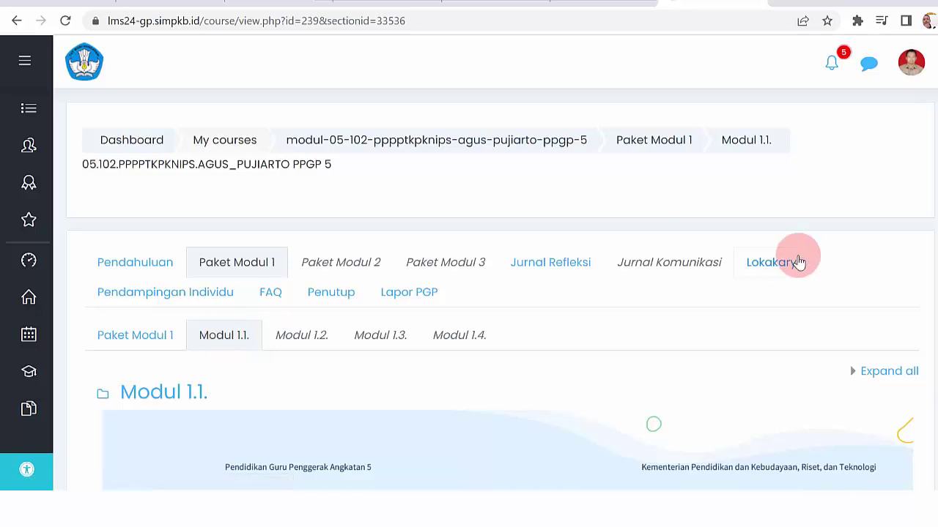
{"action": "scroll", "coordinate": [653, 424], "scroll_direction": "down", "scroll_amount": 6}
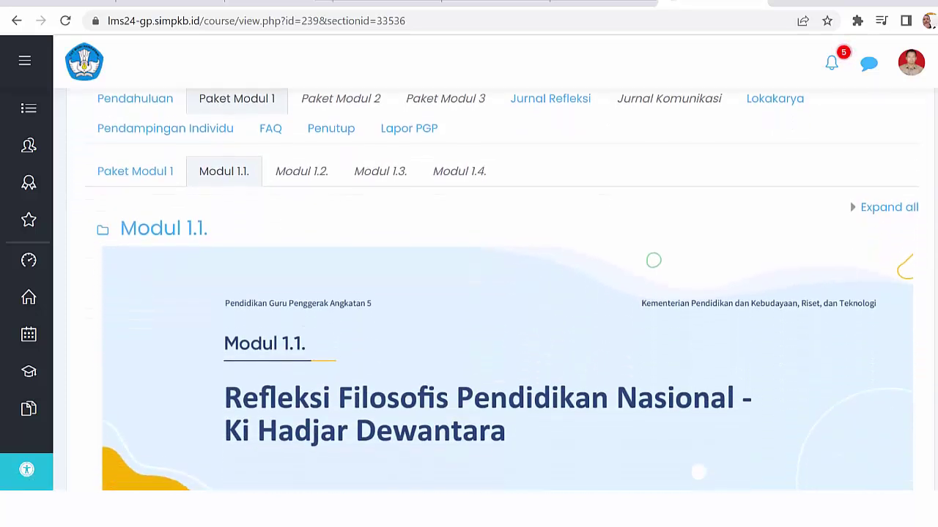
{"action": "scroll", "coordinate": [500, 289], "scroll_direction": "down", "scroll_amount": 1}
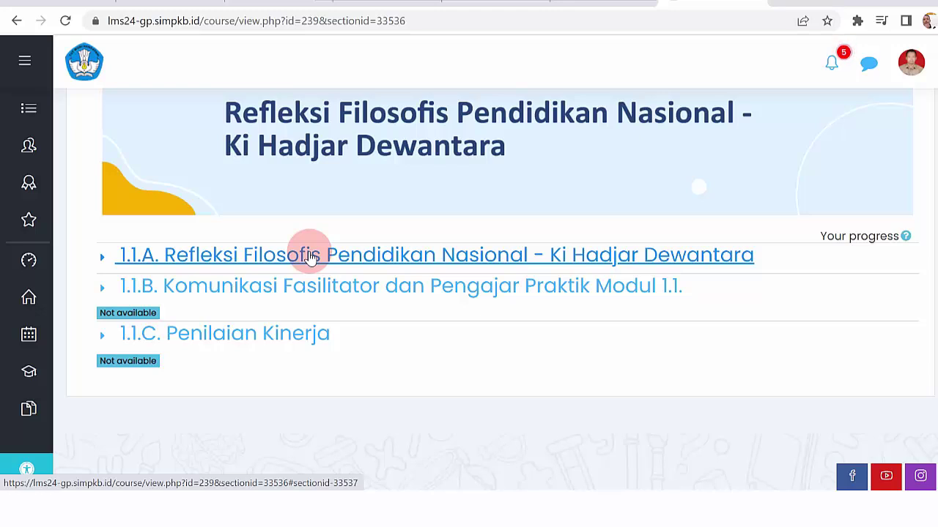
{"action": "left_click", "coordinate": [383, 256]}
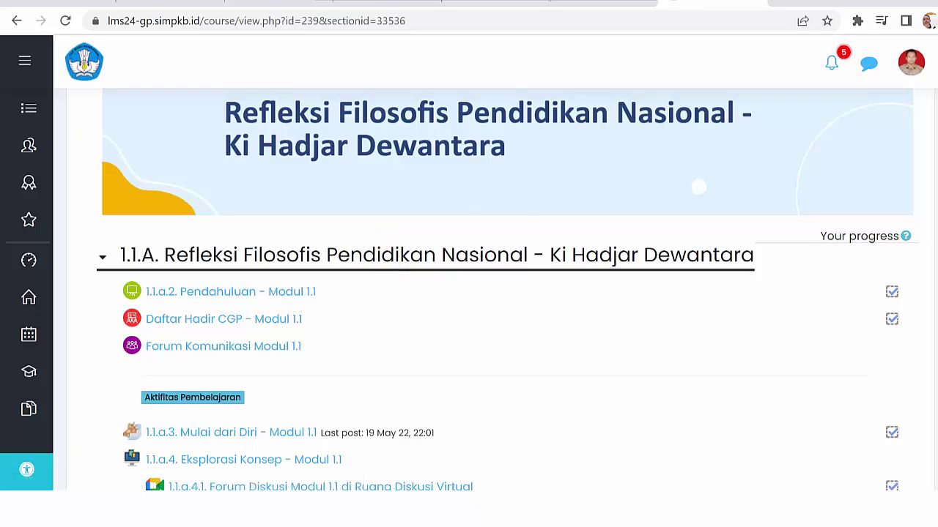
Step: Open the assignment 1.1.a.5.2. Unggah Tugas Ruang Kolaborasi - Modul 1.1 from the learning activities
{"action": "scroll", "coordinate": [508, 290], "scroll_direction": "down", "scroll_amount": 3}
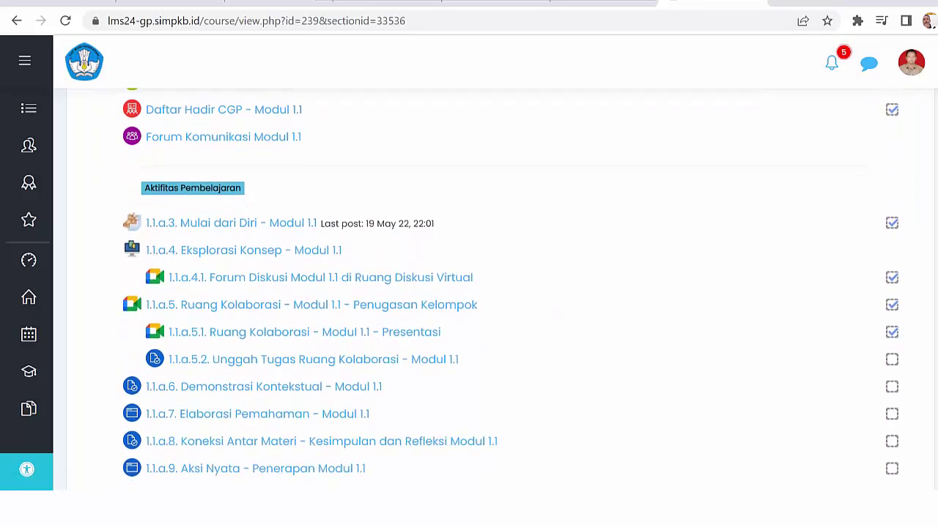
{"action": "scroll", "coordinate": [508, 290], "scroll_direction": "up", "scroll_amount": 1}
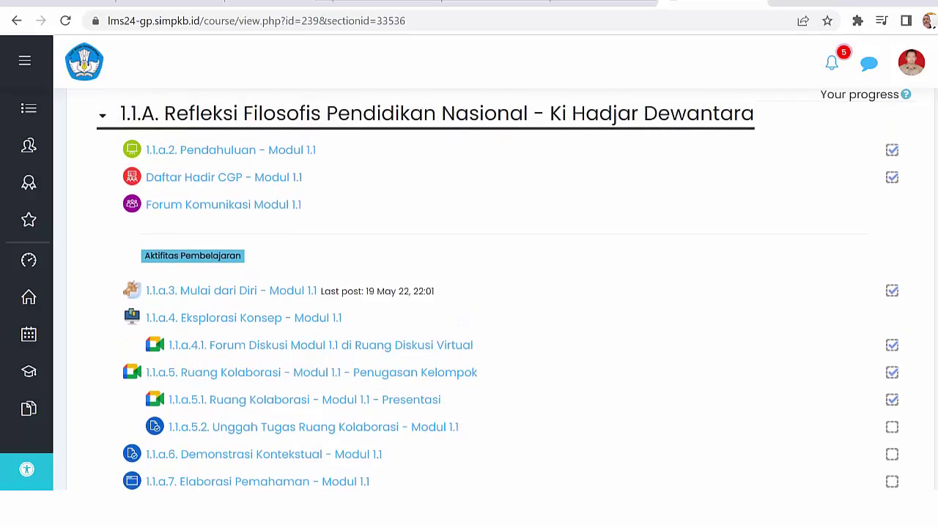
{"action": "scroll", "coordinate": [364, 286], "scroll_direction": "down", "scroll_amount": 3}
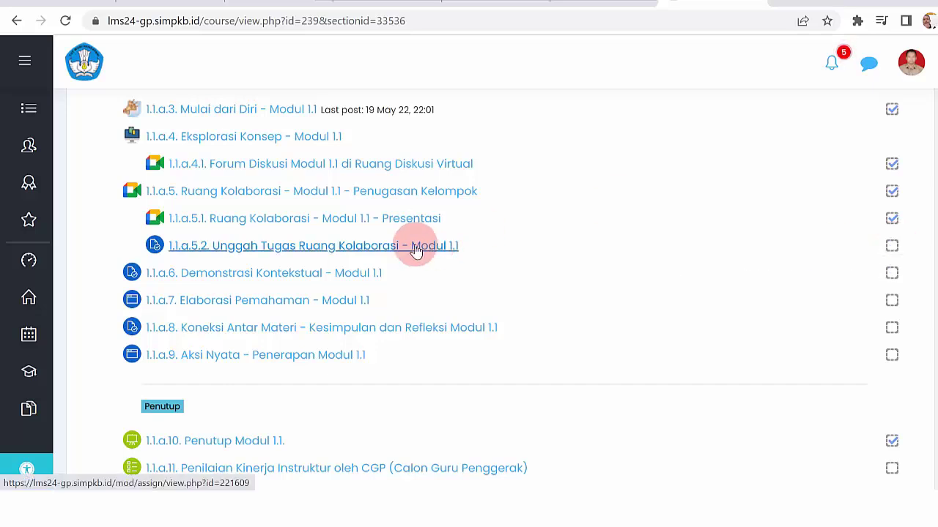
{"action": "left_click", "coordinate": [317, 255]}
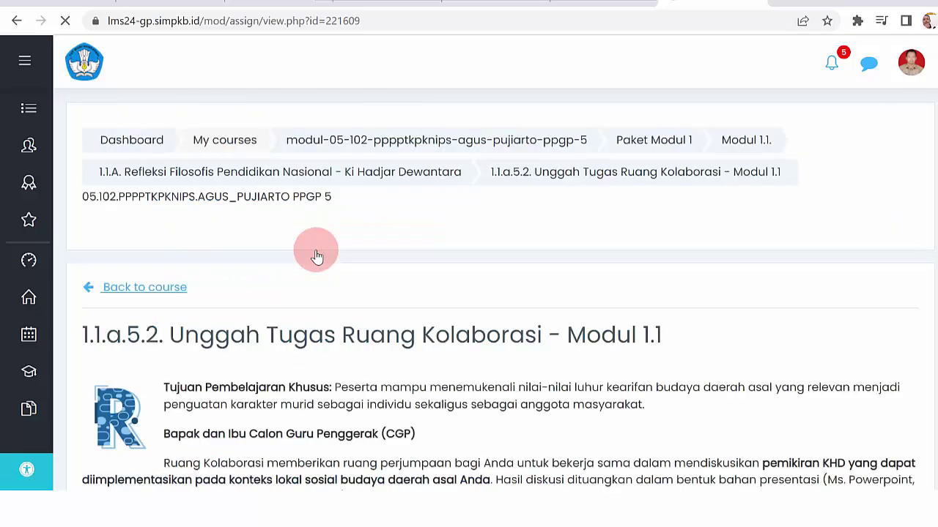
Step: Start a new submission for the Ruang Kolaborasi assignment below its grading criteria
{"action": "scroll", "coordinate": [500, 290], "scroll_direction": "down", "scroll_amount": 10}
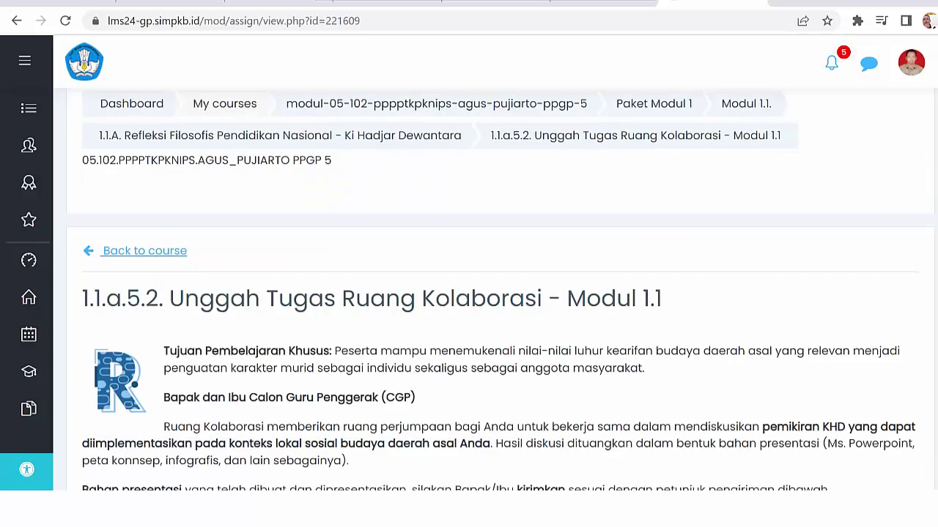
{"action": "scroll", "coordinate": [501, 290], "scroll_direction": "down", "scroll_amount": 8}
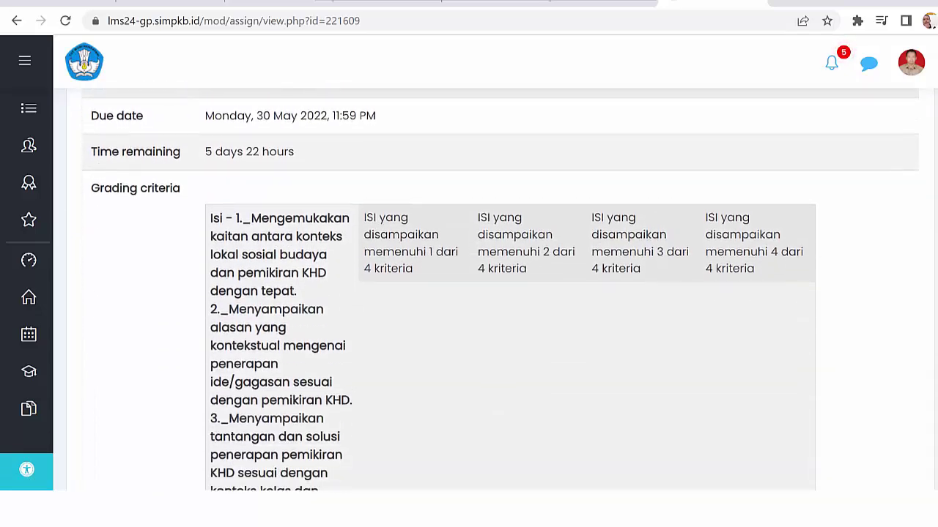
{"action": "scroll", "coordinate": [501, 289], "scroll_direction": "down", "scroll_amount": 7}
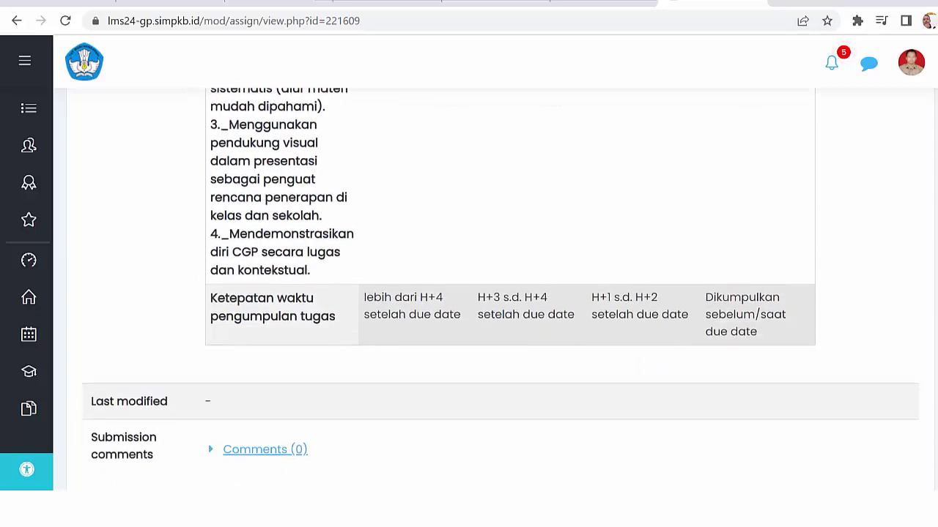
{"action": "scroll", "coordinate": [500, 289], "scroll_direction": "down", "scroll_amount": 1}
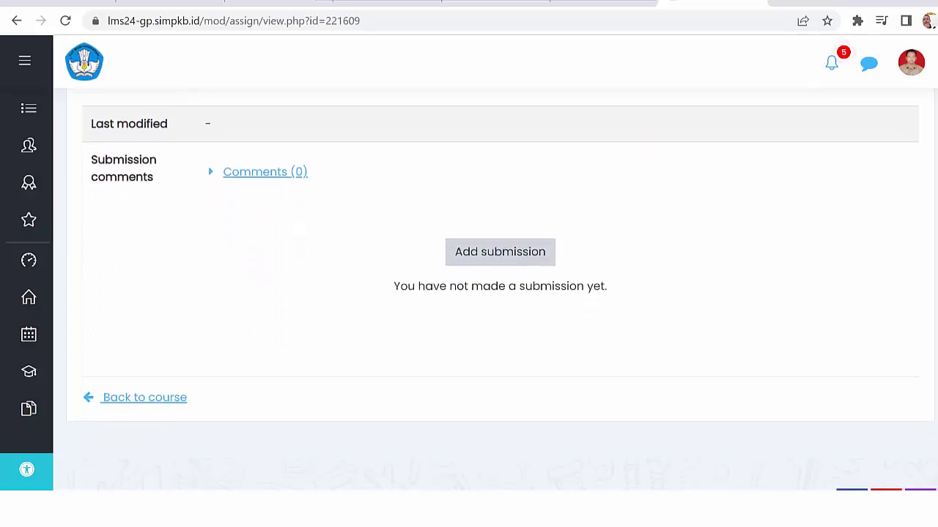
{"action": "left_click", "coordinate": [496, 252]}
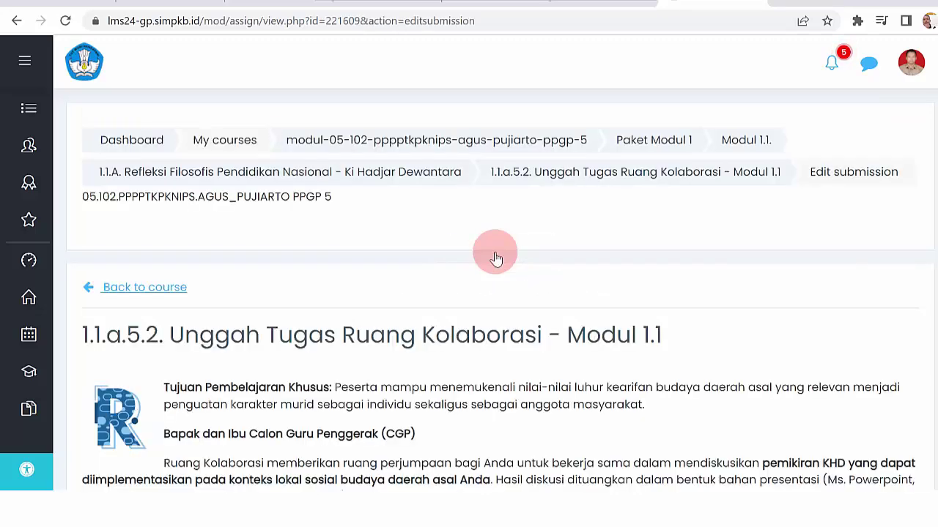
Step: Upload the file TUGAS PRESENTASI KELOMPOK B MODUL 1.1.A.5 from the Downloads folder to the file submissions
{"action": "scroll", "coordinate": [469, 293], "scroll_direction": "down", "scroll_amount": 8}
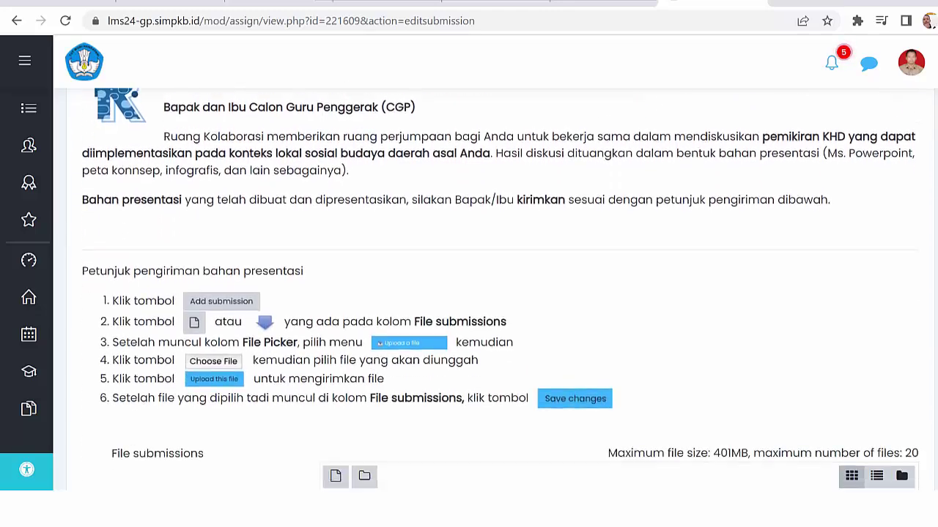
{"action": "scroll", "coordinate": [469, 293], "scroll_direction": "down", "scroll_amount": 3}
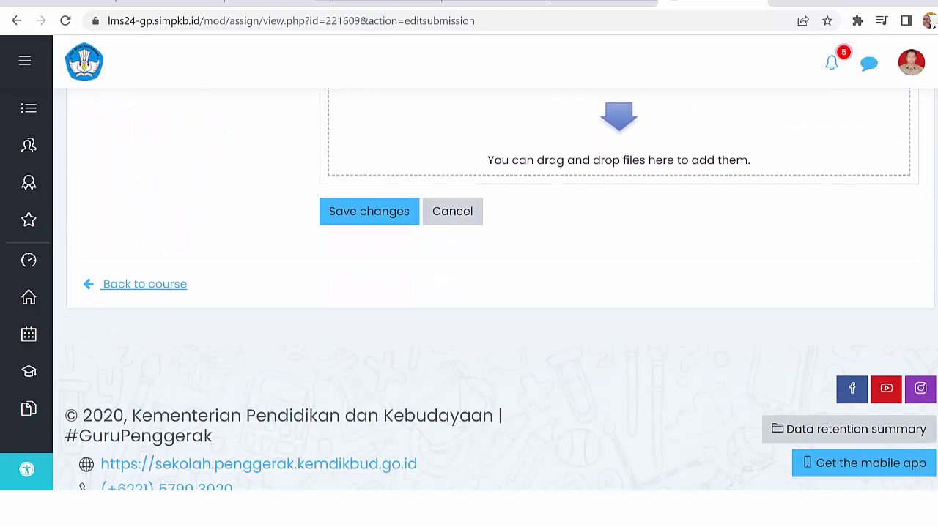
{"action": "scroll", "coordinate": [469, 293], "scroll_direction": "up", "scroll_amount": 3}
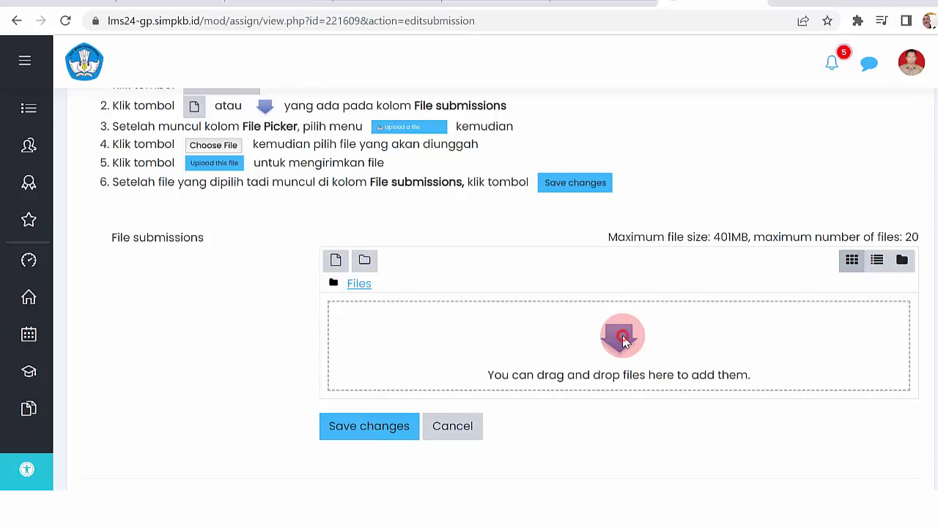
{"action": "left_click", "coordinate": [622, 338]}
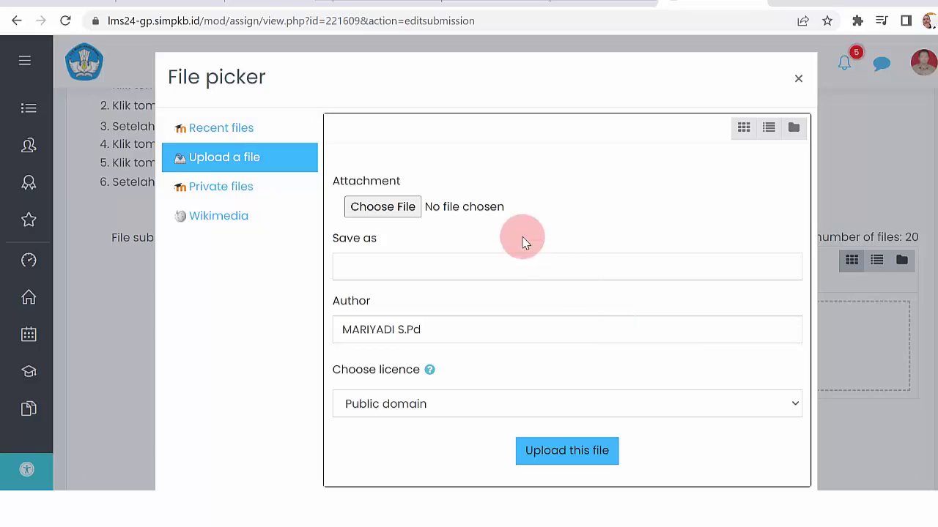
{"action": "left_click", "coordinate": [397, 208]}
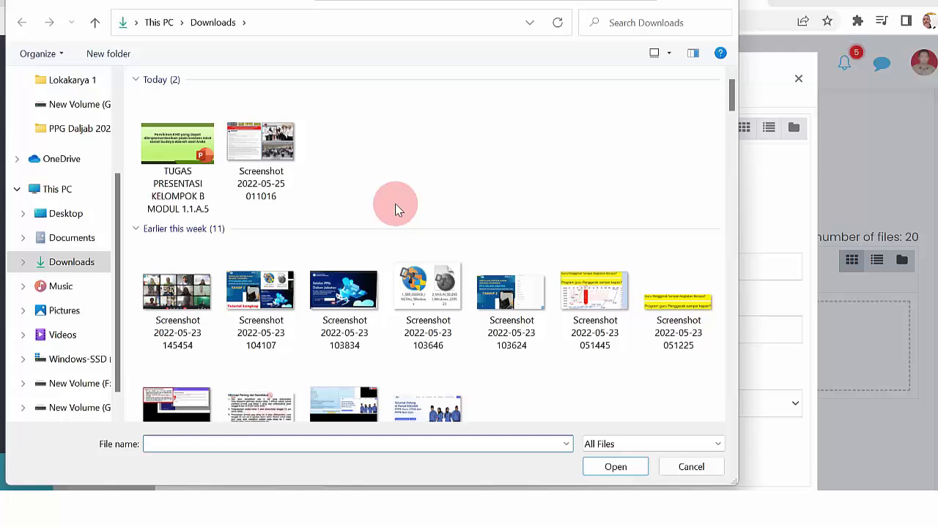
{"action": "left_click", "coordinate": [187, 146]}
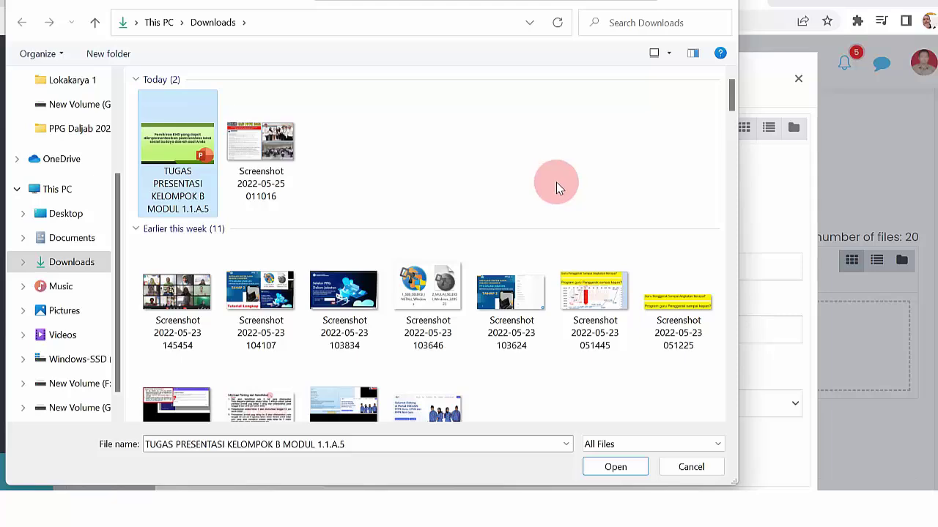
{"action": "left_click", "coordinate": [615, 468]}
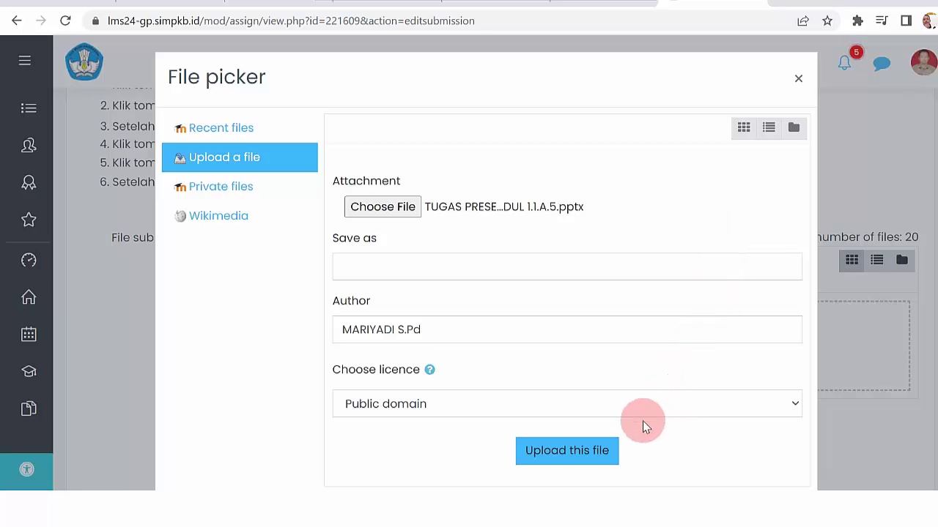
{"action": "left_click", "coordinate": [575, 450]}
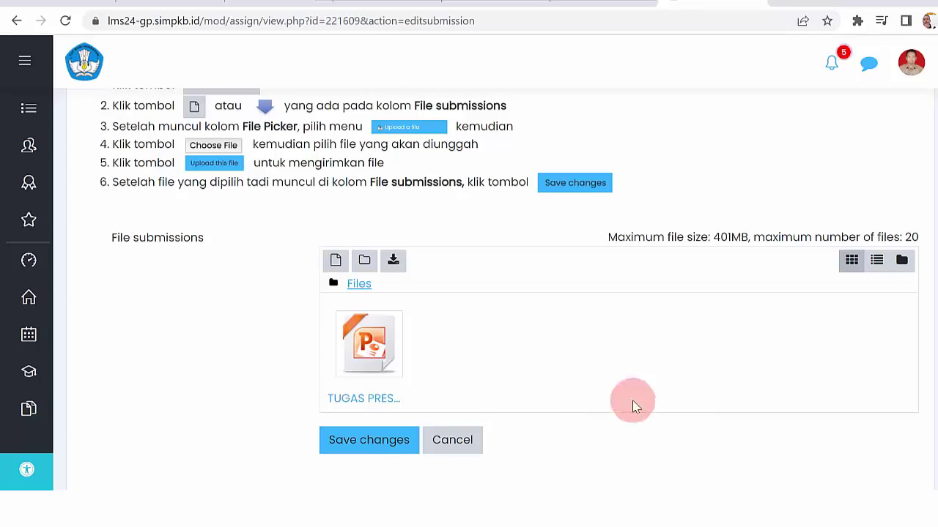
Step: Save the submission changes and review the submission status and submitted file
{"action": "scroll", "coordinate": [495, 293], "scroll_direction": "down", "scroll_amount": 3}
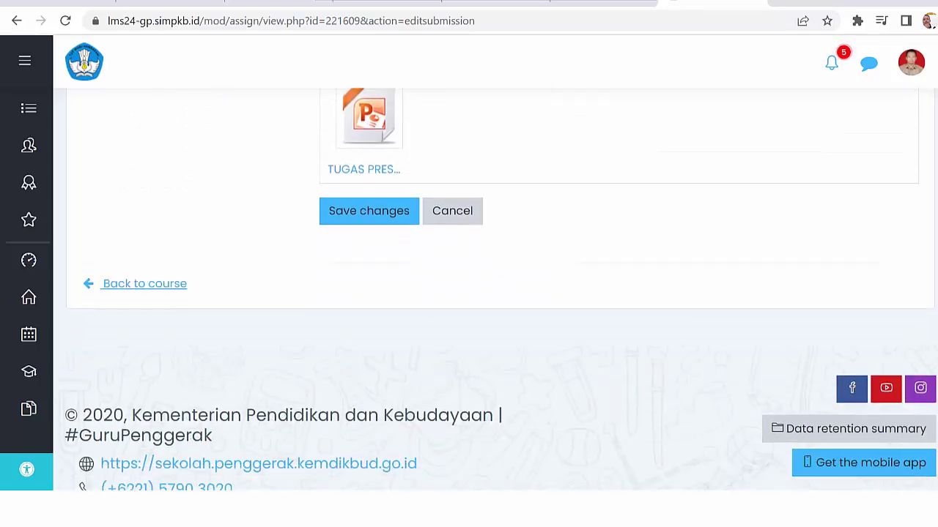
{"action": "scroll", "coordinate": [495, 293], "scroll_direction": "up", "scroll_amount": 7}
{"action": "scroll", "coordinate": [495, 293], "scroll_direction": "down", "scroll_amount": 8}
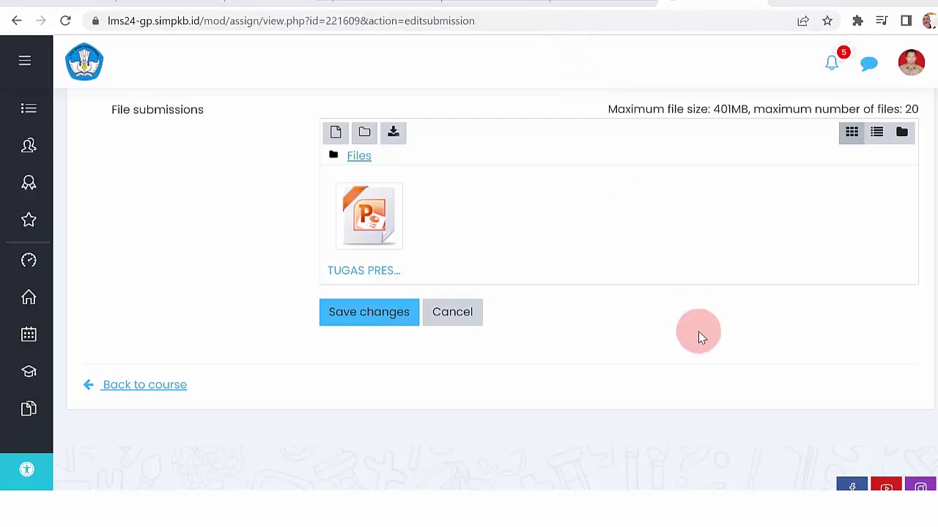
{"action": "left_click", "coordinate": [379, 313]}
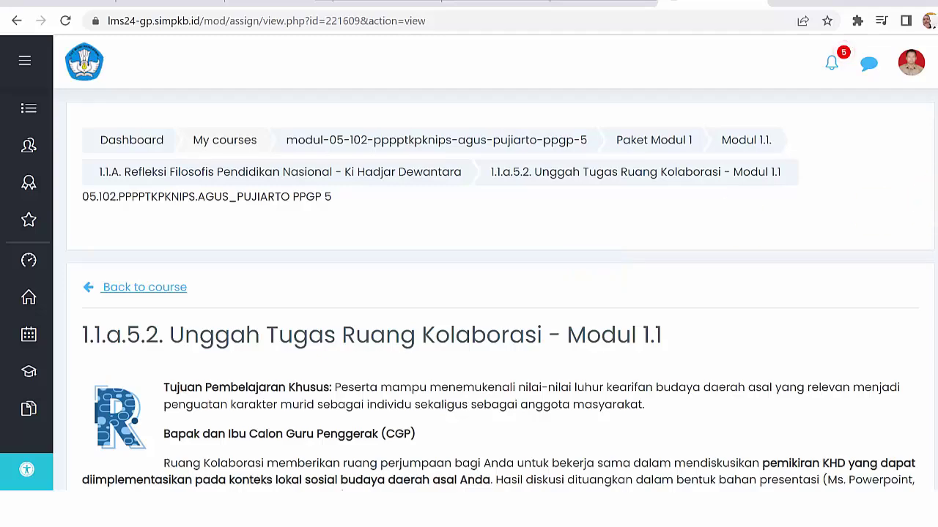
{"action": "scroll", "coordinate": [498, 293], "scroll_direction": "down", "scroll_amount": 15}
{"action": "scroll", "coordinate": [498, 293], "scroll_direction": "up", "scroll_amount": 7}
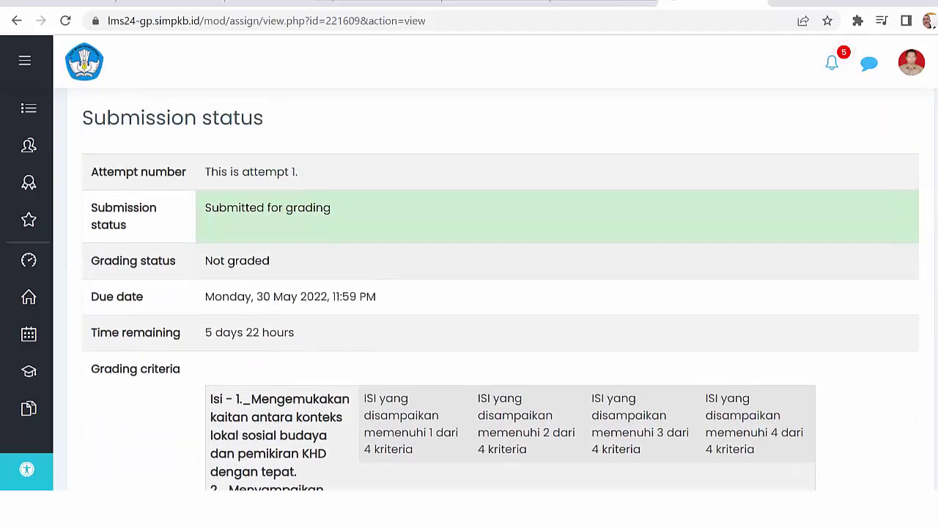
{"action": "scroll", "coordinate": [498, 293], "scroll_direction": "down", "scroll_amount": 10}
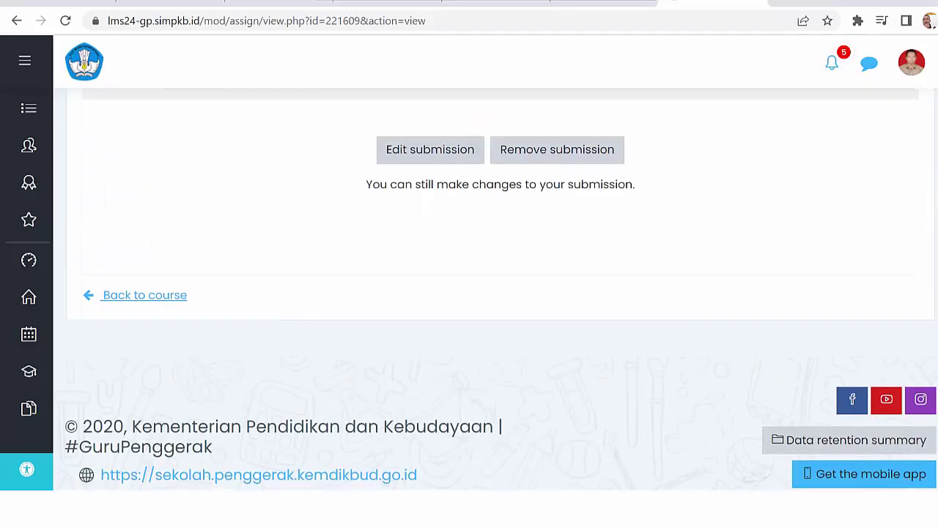
{"action": "scroll", "coordinate": [498, 293], "scroll_direction": "up", "scroll_amount": 4}
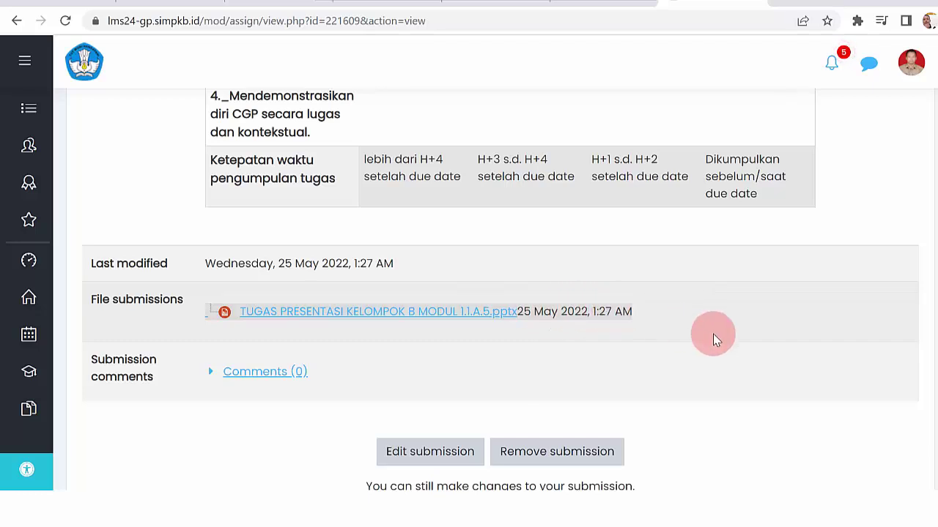
Step: Review the submission status, the assignment instructions and the submitted file on the Ruang Kolaborasi assignment page
{"action": "scroll", "coordinate": [500, 293], "scroll_direction": "up", "scroll_amount": 10}
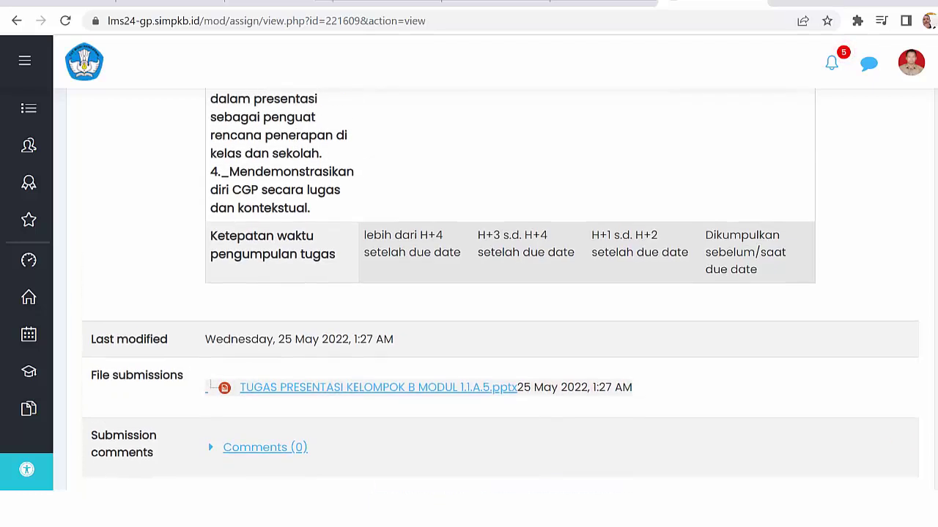
{"action": "scroll", "coordinate": [501, 293], "scroll_direction": "up", "scroll_amount": 5}
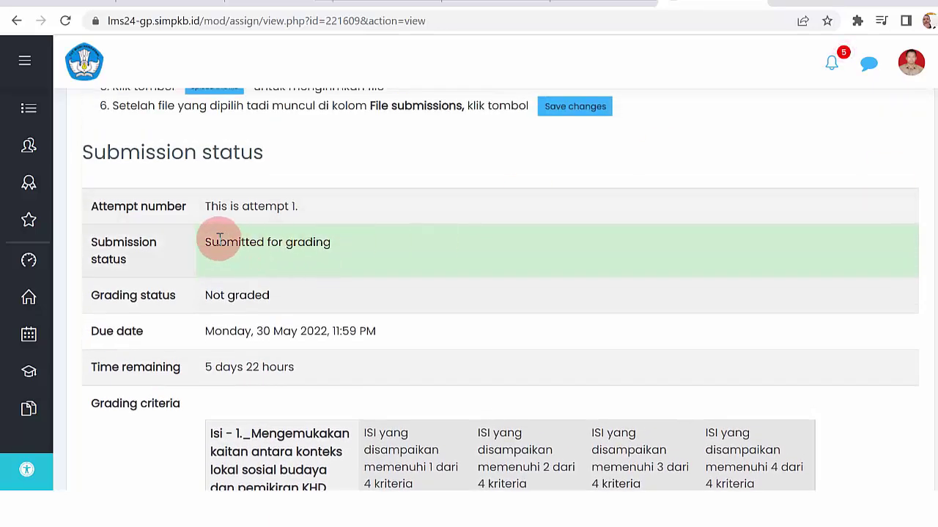
{"action": "left_click_drag", "start_coordinate": [206, 247], "coordinate": [332, 244]}
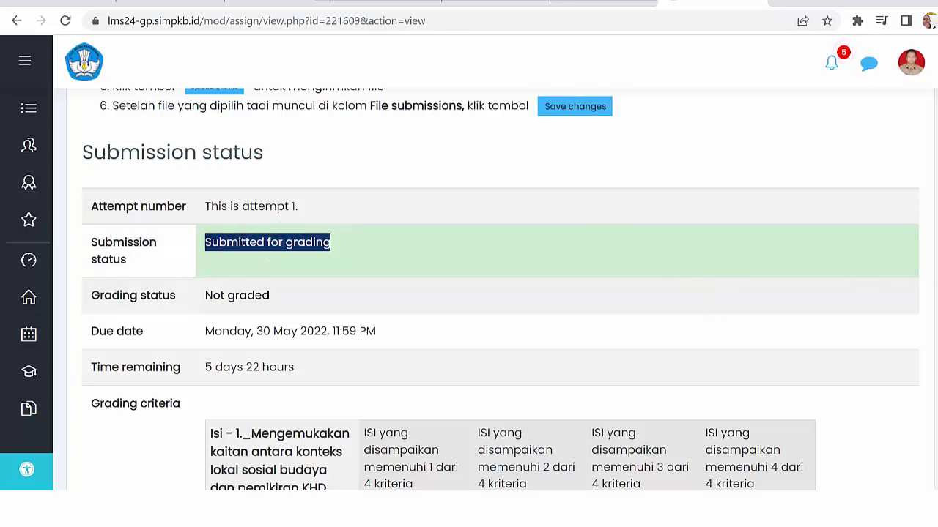
{"action": "scroll", "coordinate": [500, 293], "scroll_direction": "up", "scroll_amount": 8}
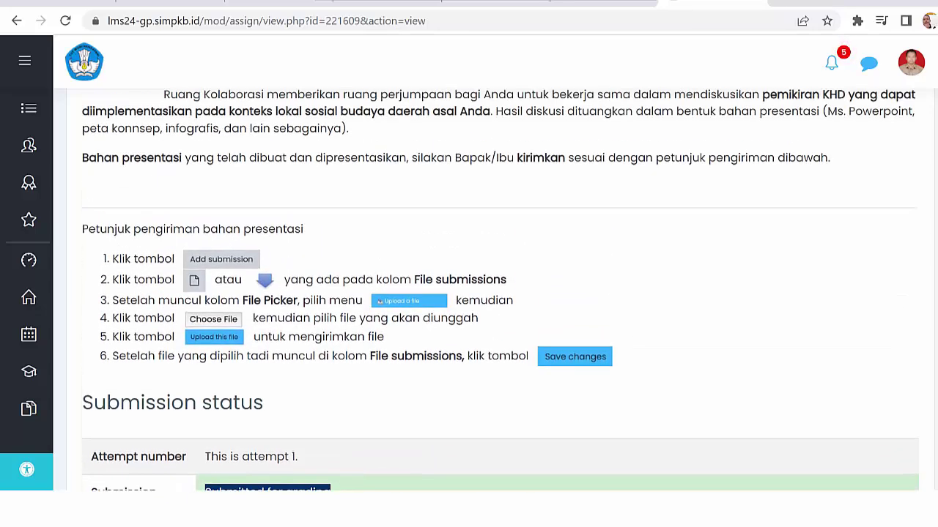
{"action": "scroll", "coordinate": [501, 293], "scroll_direction": "up", "scroll_amount": 1}
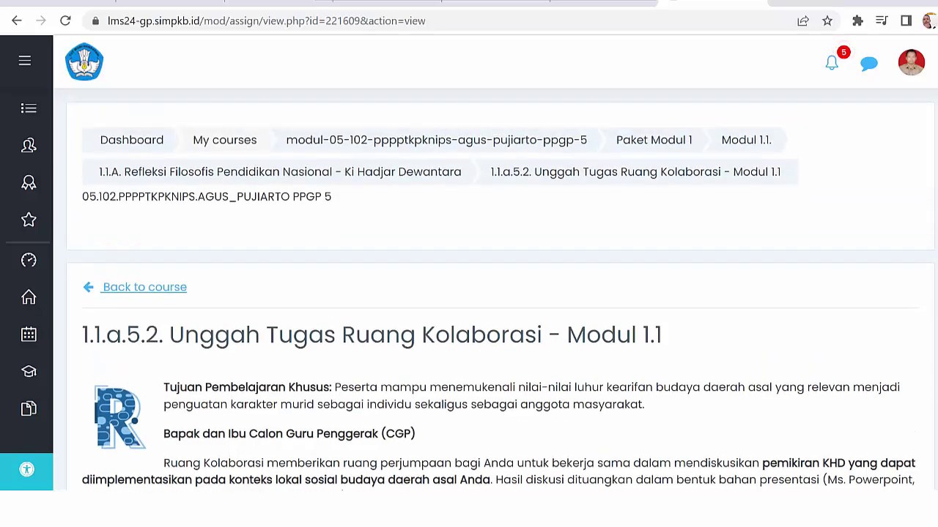
{"action": "scroll", "coordinate": [500, 293], "scroll_direction": "down", "scroll_amount": 15}
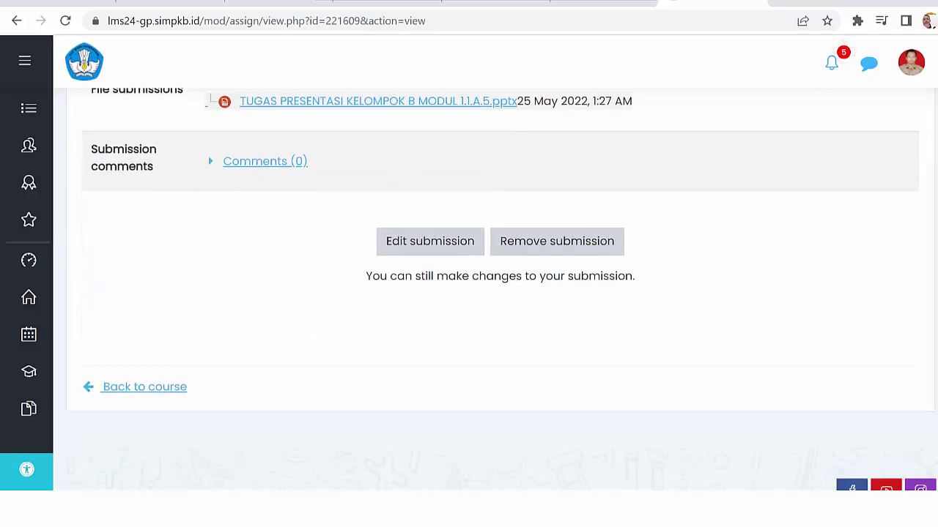
{"action": "scroll", "coordinate": [500, 293], "scroll_direction": "down", "scroll_amount": 2}
{"action": "scroll", "coordinate": [500, 293], "scroll_direction": "up", "scroll_amount": 4}
{"action": "scroll", "coordinate": [501, 293], "scroll_direction": "down", "scroll_amount": 3}
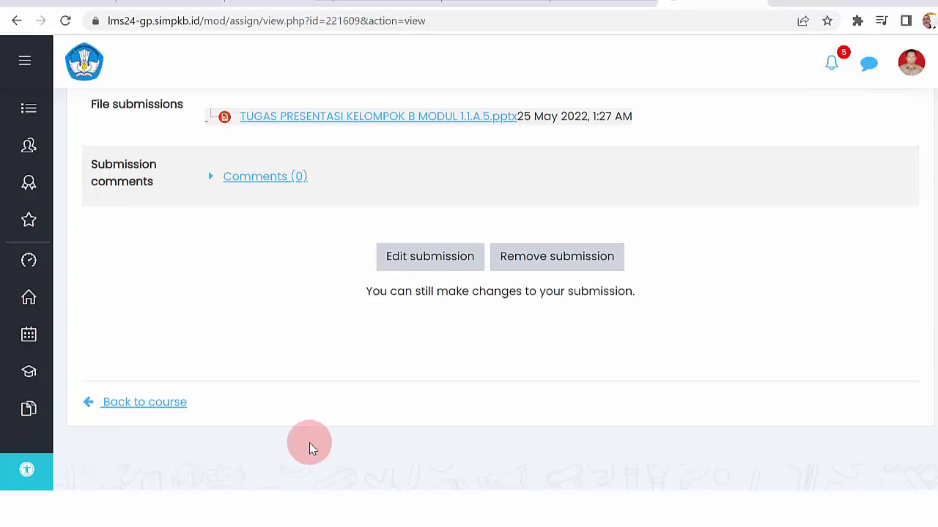
Step: Return to the course and check the completion marks of the Modul 1.1 learning activities
{"action": "left_click", "coordinate": [146, 404]}
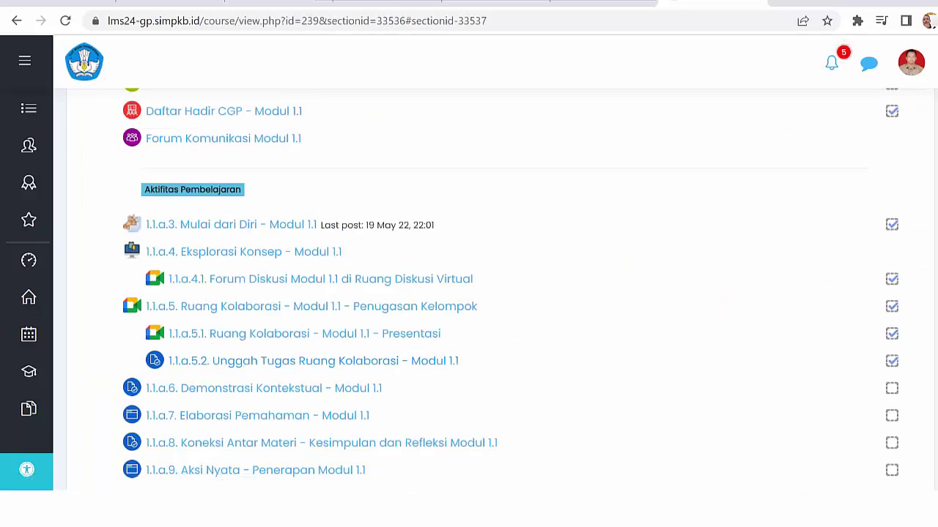
{"action": "scroll", "coordinate": [469, 293], "scroll_direction": "down", "scroll_amount": 1}
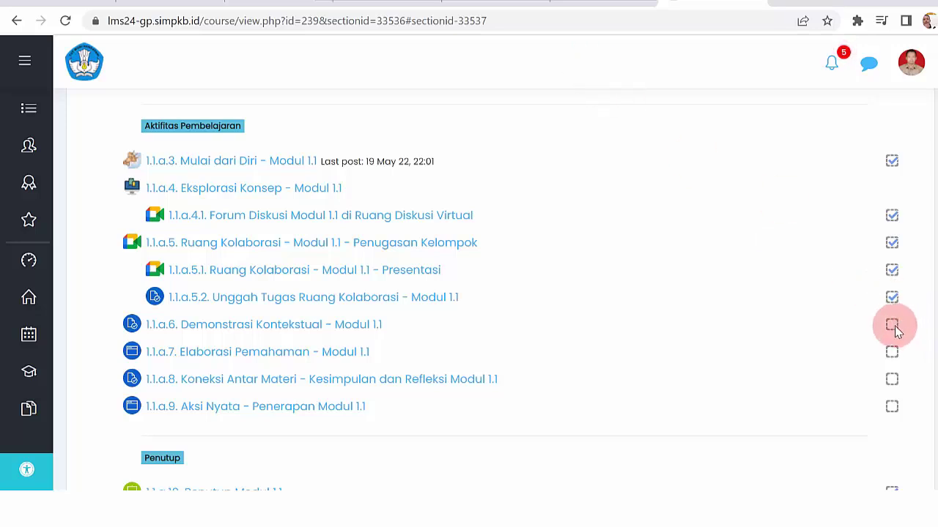
{"action": "left_click", "coordinate": [894, 353]}
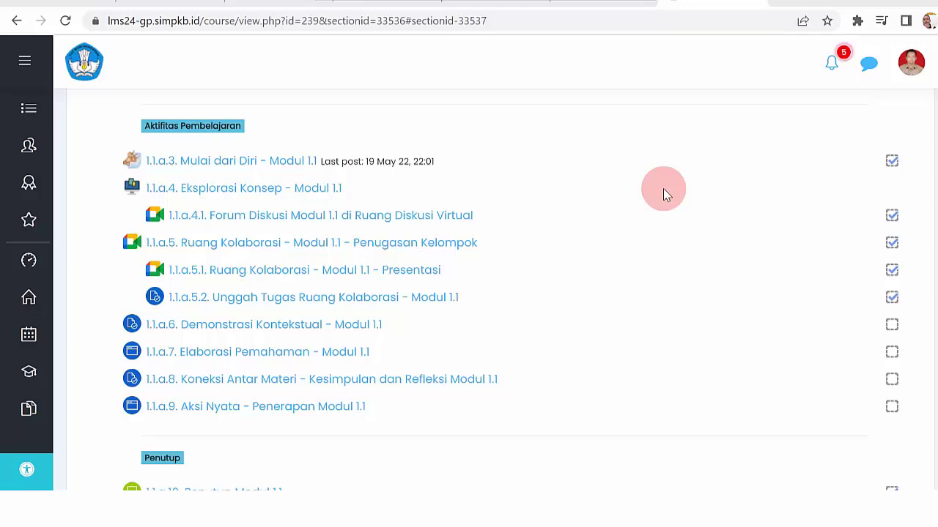
Step: Look through the list of unread notifications and close it
{"action": "left_click", "coordinate": [835, 64]}
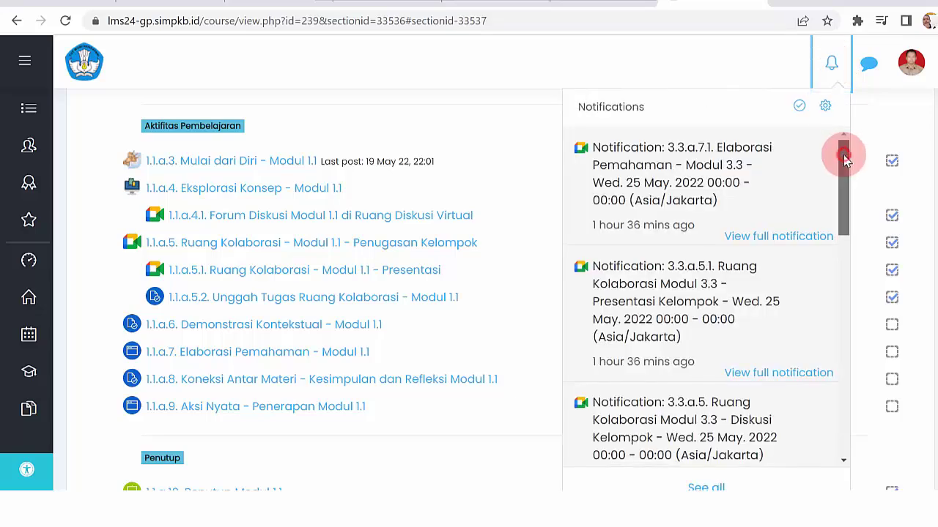
{"action": "left_click_drag", "start_coordinate": [845, 159], "coordinate": [846, 308]}
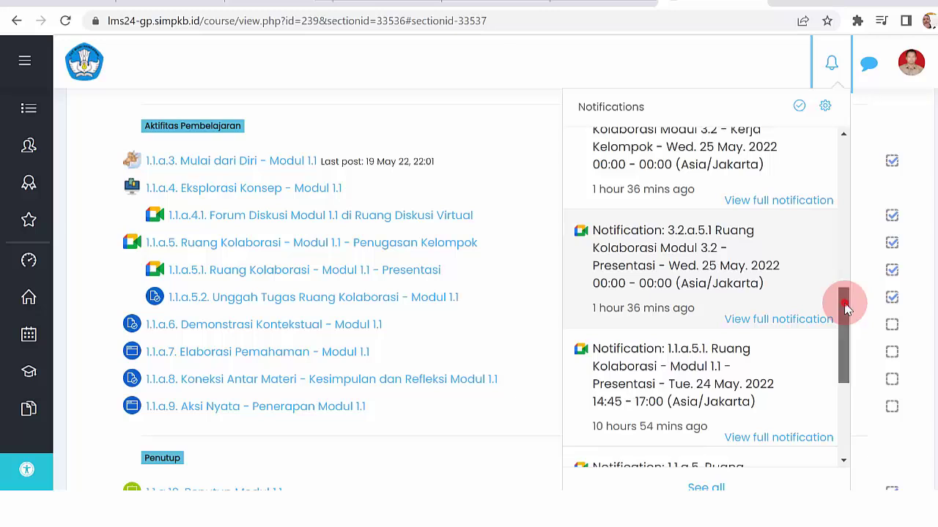
{"action": "left_click_drag", "start_coordinate": [846, 308], "coordinate": [849, 145]}
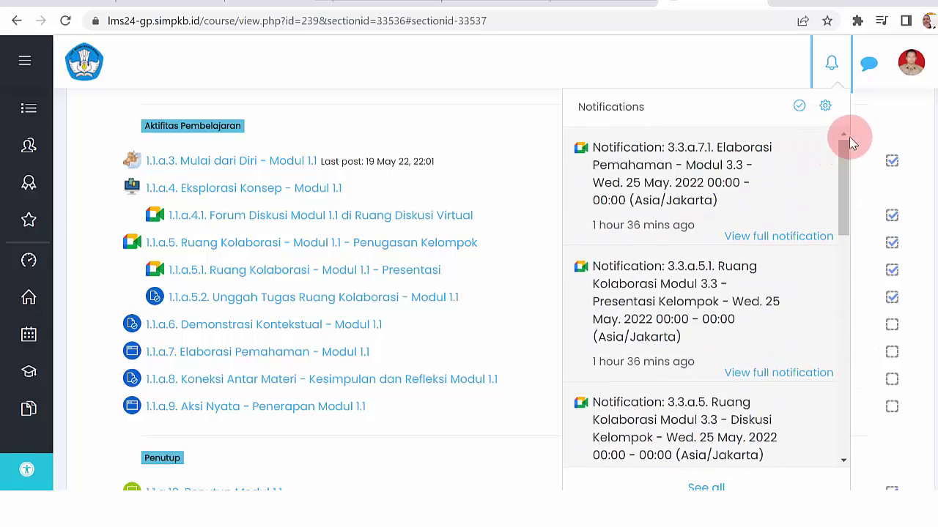
{"action": "left_click", "coordinate": [688, 62]}
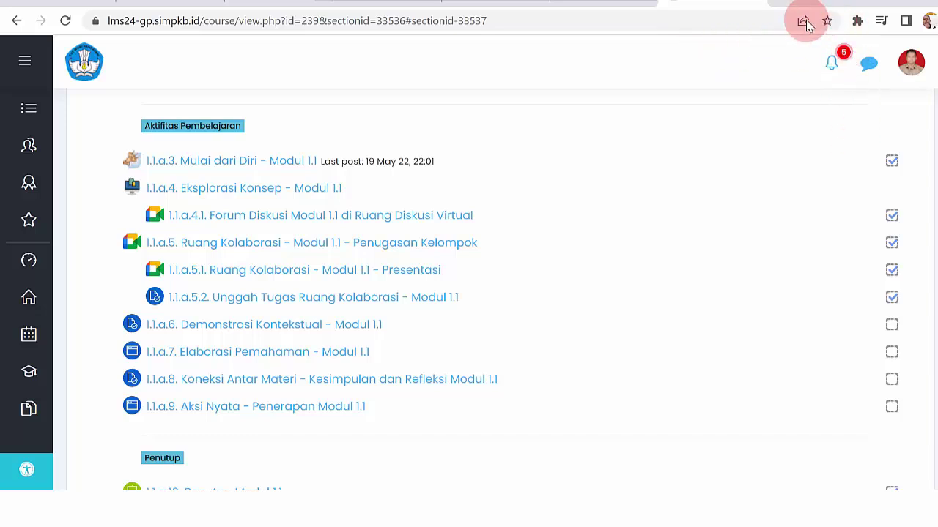
Step: Open the unread notification for 3.2.a.5.1 Ruang Kolaborasi Modul 3.2 - Presentasi and return to the course page
{"action": "left_click", "coordinate": [837, 68]}
{"action": "left_click_drag", "start_coordinate": [844, 143], "coordinate": [842, 293]}
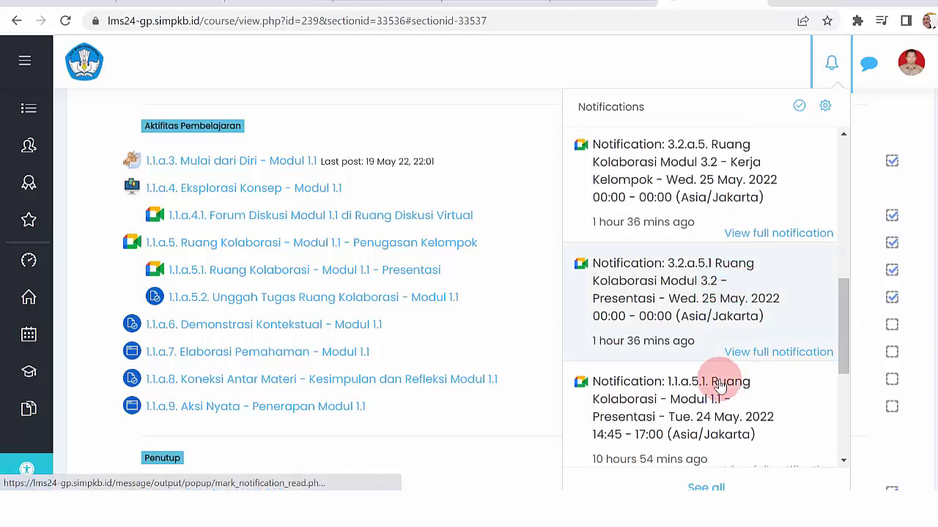
{"action": "left_click", "coordinate": [714, 322]}
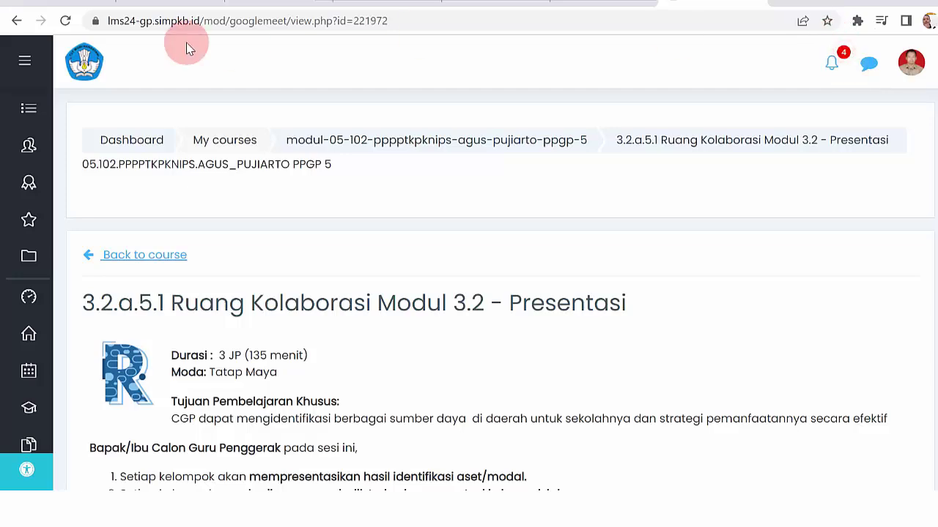
{"action": "left_click", "coordinate": [19, 22]}
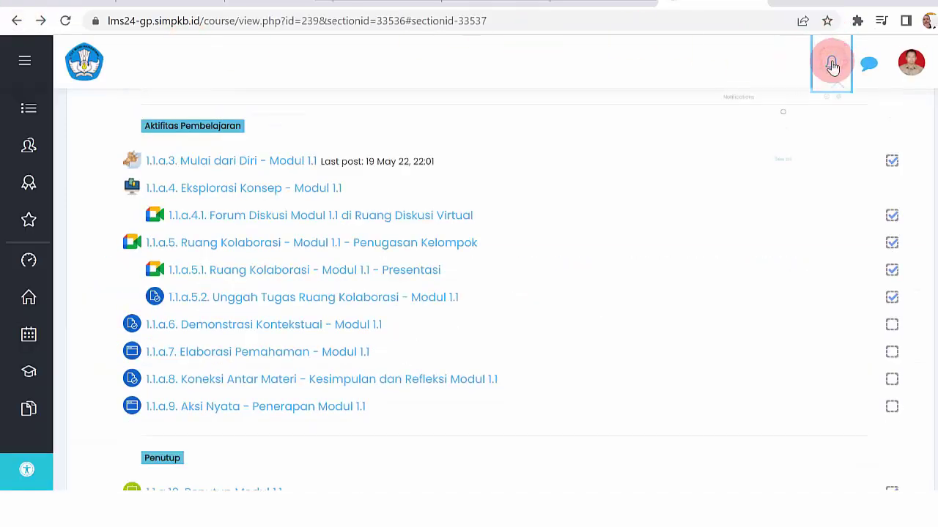
Step: Open the unread notification for 3.2.a.7.1. Elaborasi Pemahaman - Modul 3.2 and go back to the course page
{"action": "left_click", "coordinate": [849, 168]}
{"action": "left_click_drag", "start_coordinate": [849, 169], "coordinate": [862, 237]}
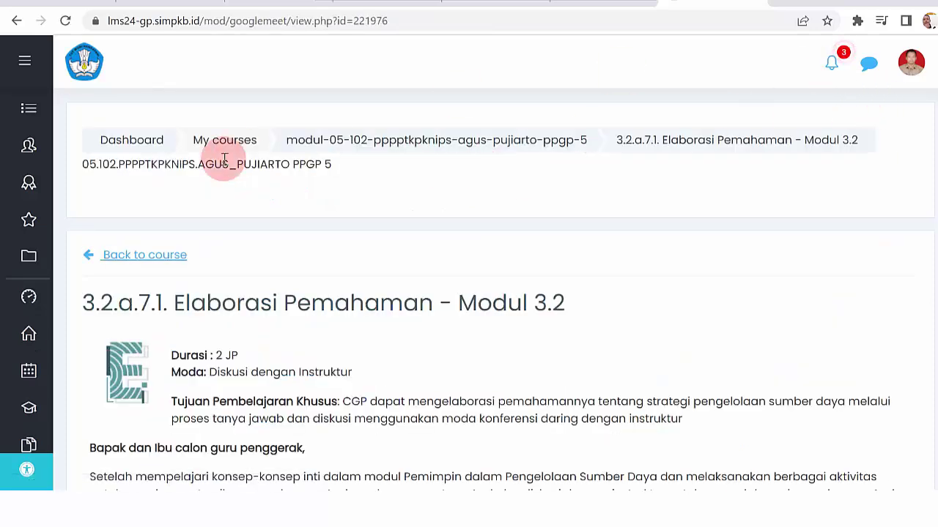
{"action": "left_click", "coordinate": [18, 28]}
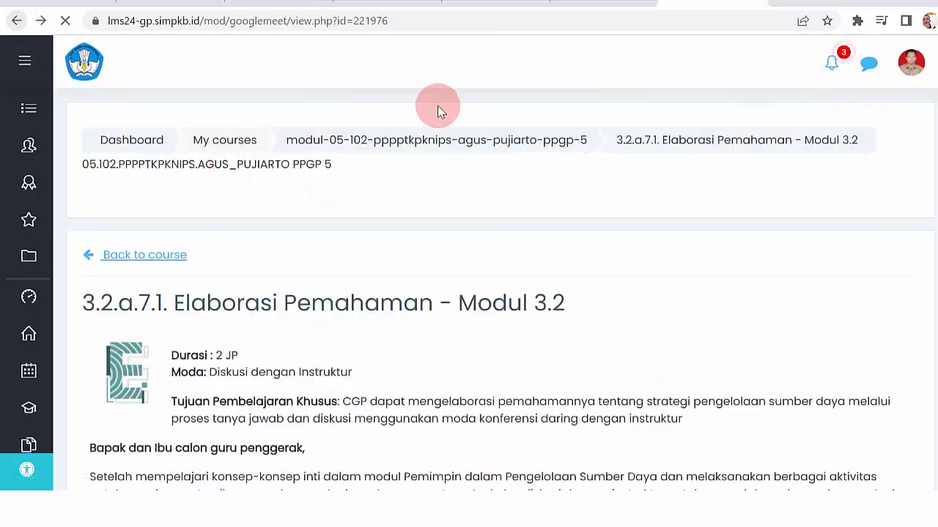
Step: Open the unread notification for 3.3.a.7.1. Elaborasi Pemahaman - Modul 3.3 and go back to the course page
{"action": "left_click", "coordinate": [833, 70]}
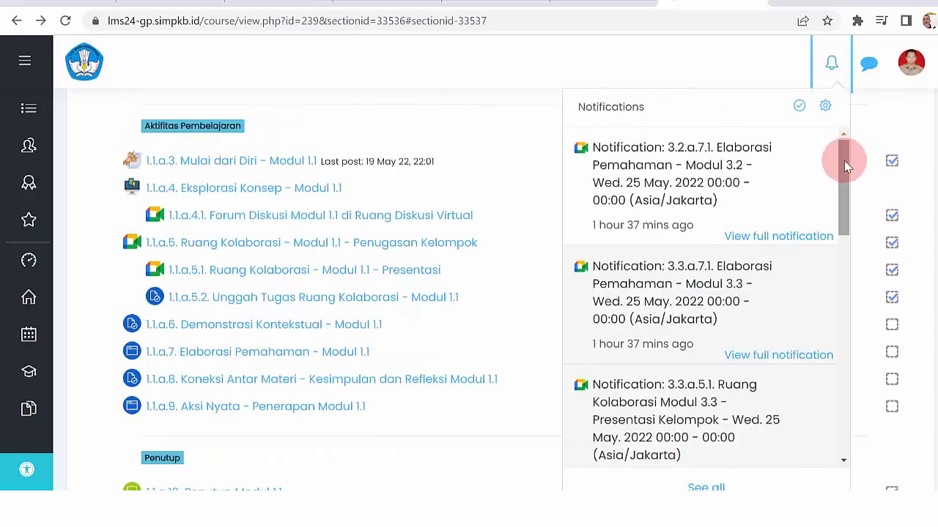
{"action": "mouse_move", "coordinate": [846, 160]}
{"action": "left_mouse_down"}
{"action": "mouse_move", "coordinate": [846, 176]}
{"action": "mouse_move", "coordinate": [845, 163]}
{"action": "left_mouse_up"}
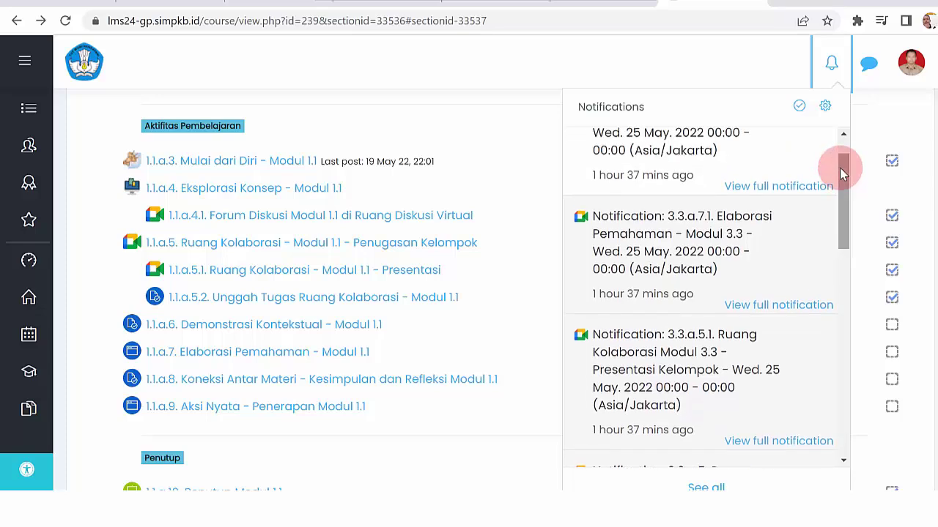
{"action": "left_click", "coordinate": [687, 245]}
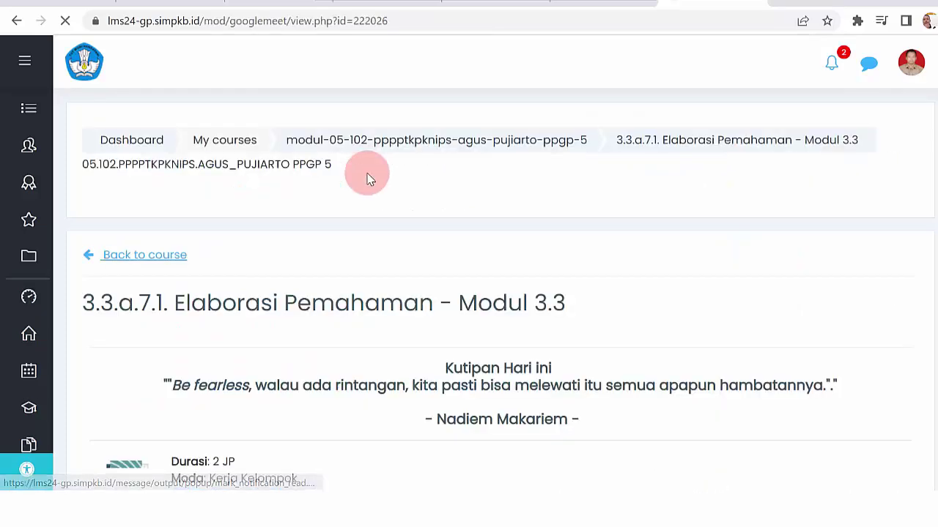
{"action": "left_click", "coordinate": [20, 26]}
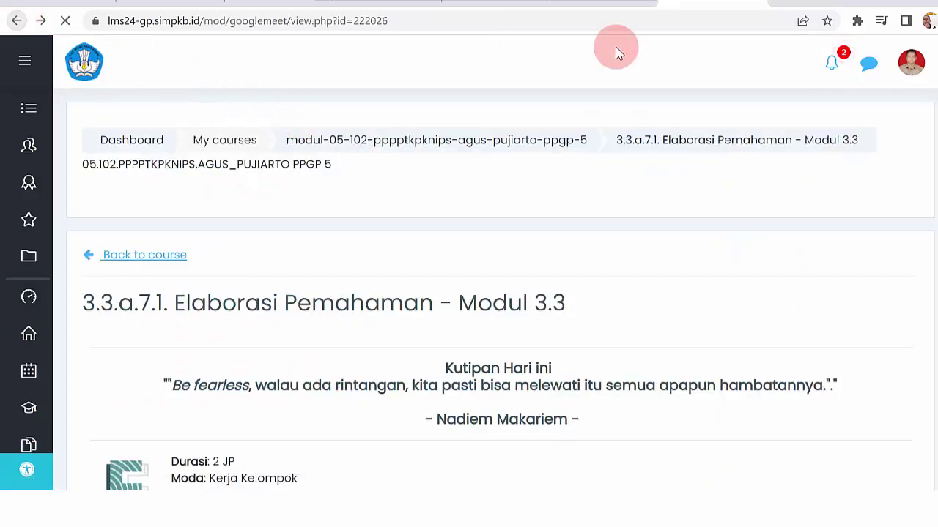
Step: Open the unread notification for 3.3.a.5.1. Ruang Kolaborasi Modul 3.3 - Presentasi Kelompok and return to the course page
{"action": "left_click", "coordinate": [832, 65]}
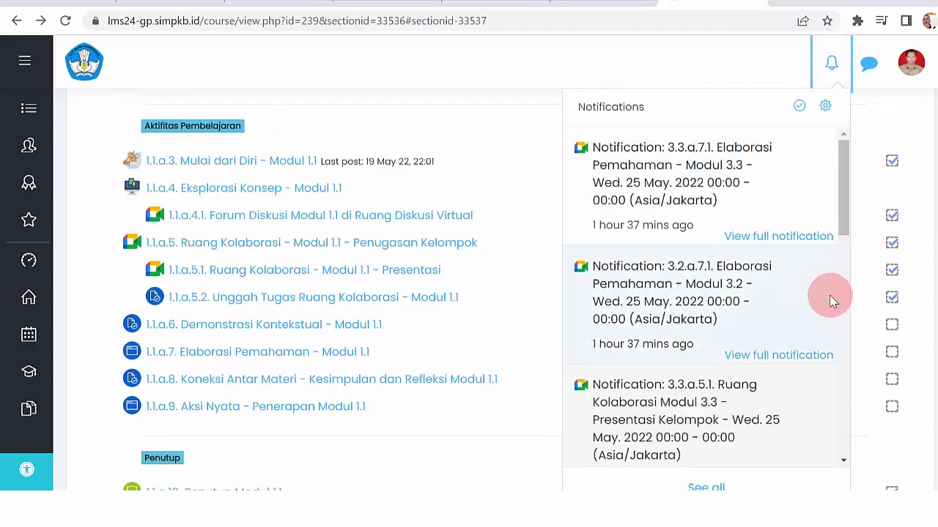
{"action": "scroll", "coordinate": [847, 163], "scroll_direction": "down", "scroll_amount": 2}
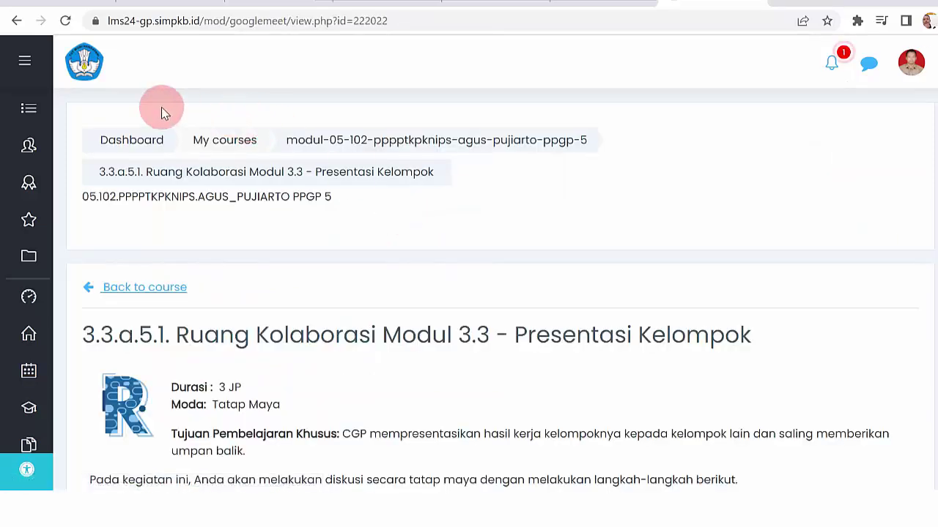
{"action": "left_click", "coordinate": [16, 22]}
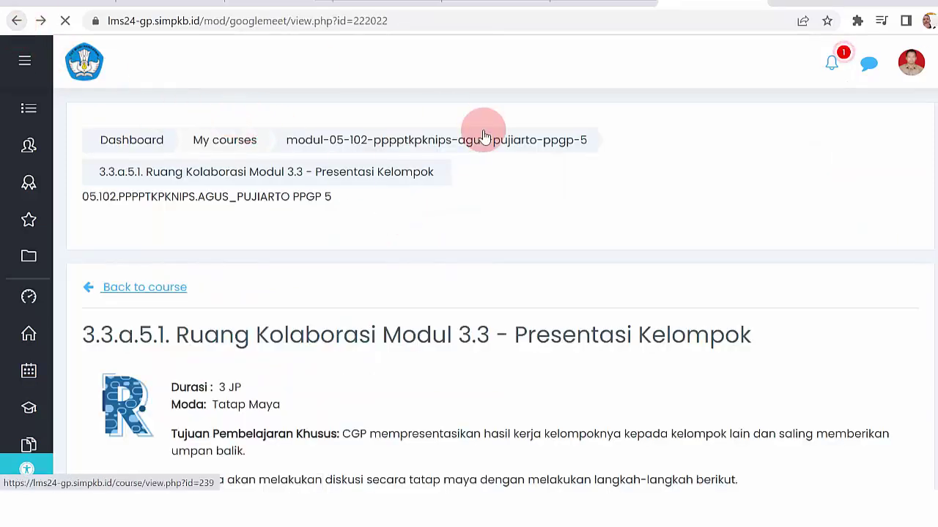
Step: Open the last unread notification, 3.3.a.5. Ruang Kolaborasi Modul 3.3 - Diskusi Kelompok, and return to the Modul 1.1 activity list
{"action": "left_click", "coordinate": [832, 73]}
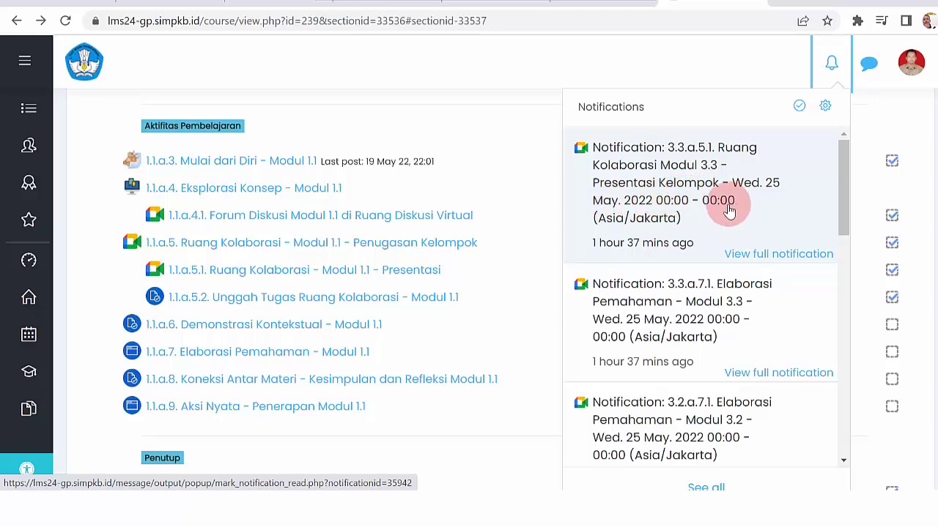
{"action": "left_click", "coordinate": [846, 182]}
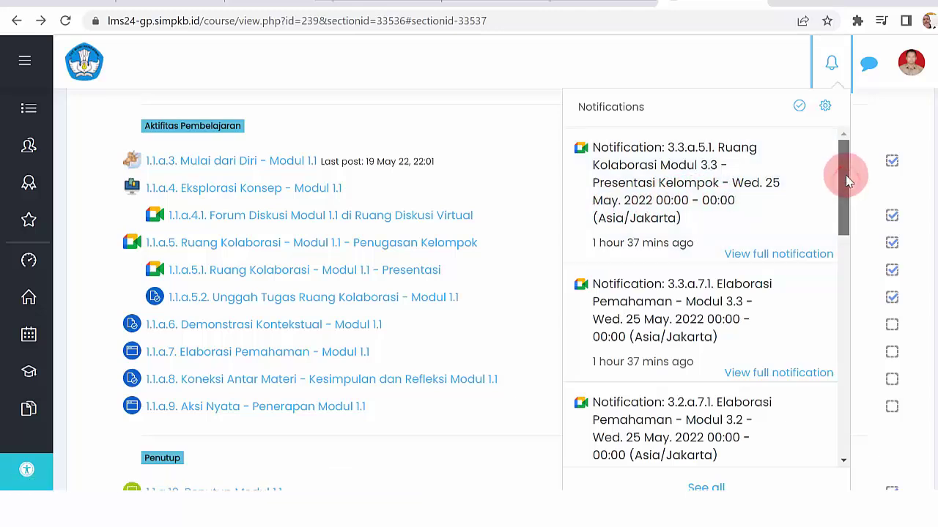
{"action": "left_click_drag", "start_coordinate": [846, 182], "coordinate": [846, 266]}
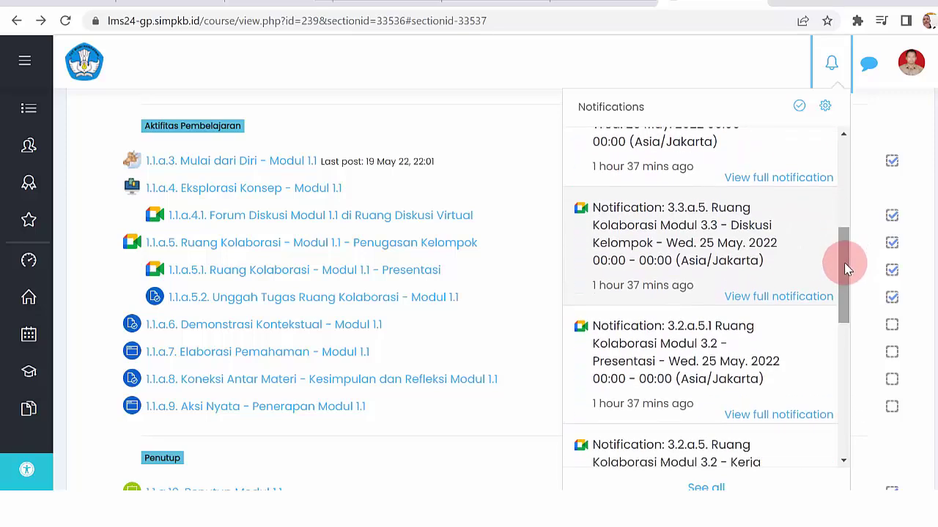
{"action": "left_click", "coordinate": [736, 242]}
{"action": "left_click", "coordinate": [149, 65]}
{"action": "left_click", "coordinate": [16, 20]}
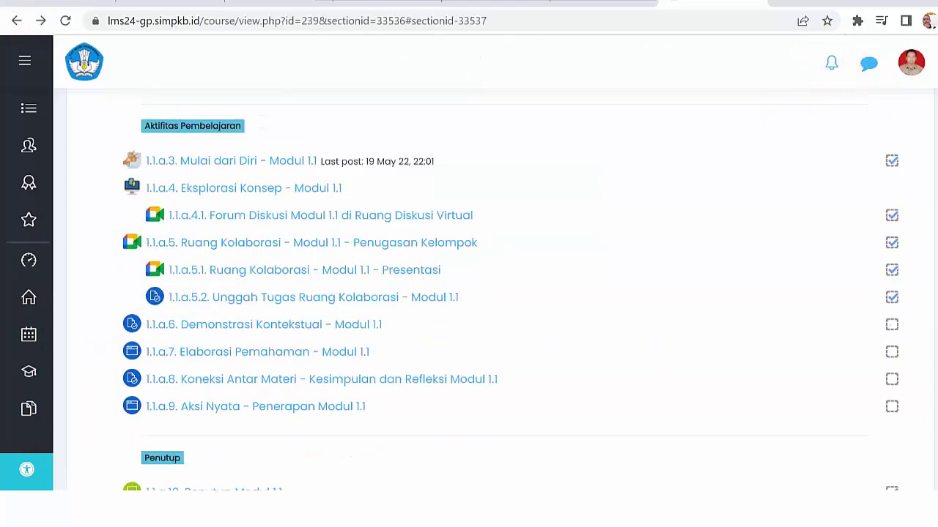
{"action": "scroll", "coordinate": [830, 63], "scroll_direction": "down", "scroll_amount": 1}
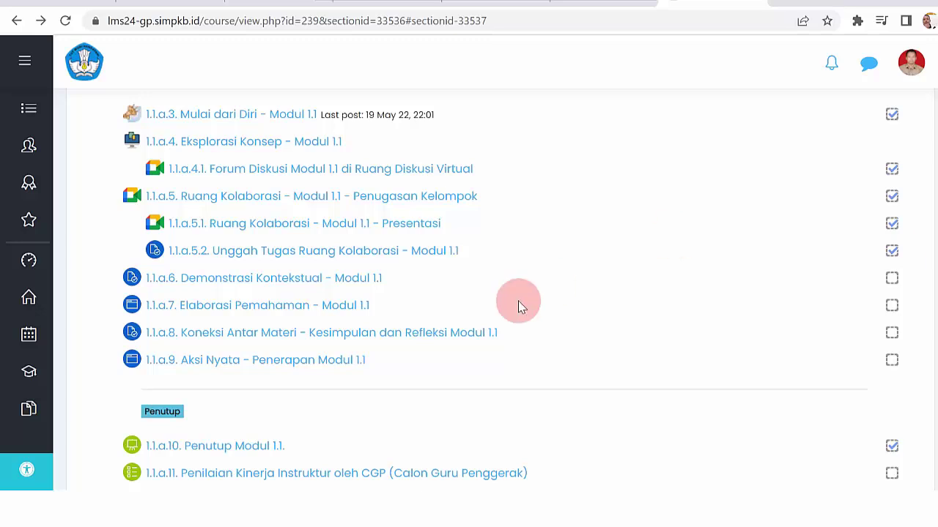